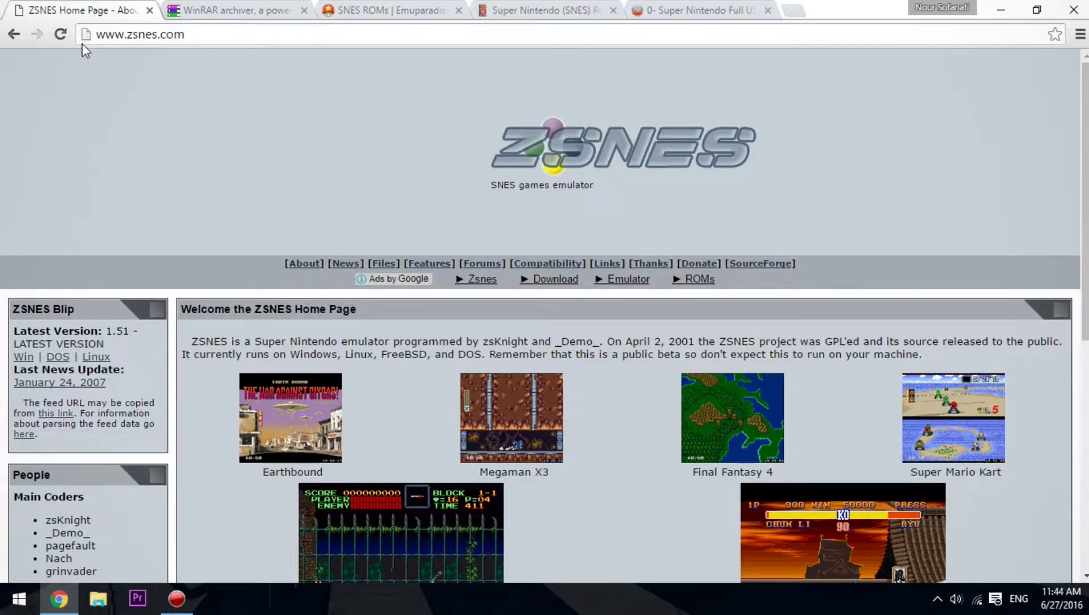
Step: Look over the WinRAR, Emuparadise and romhustler tabs, ending on the Super Nintendo Full USA Romset page
{"action": "left_click", "coordinate": [254, 13]}
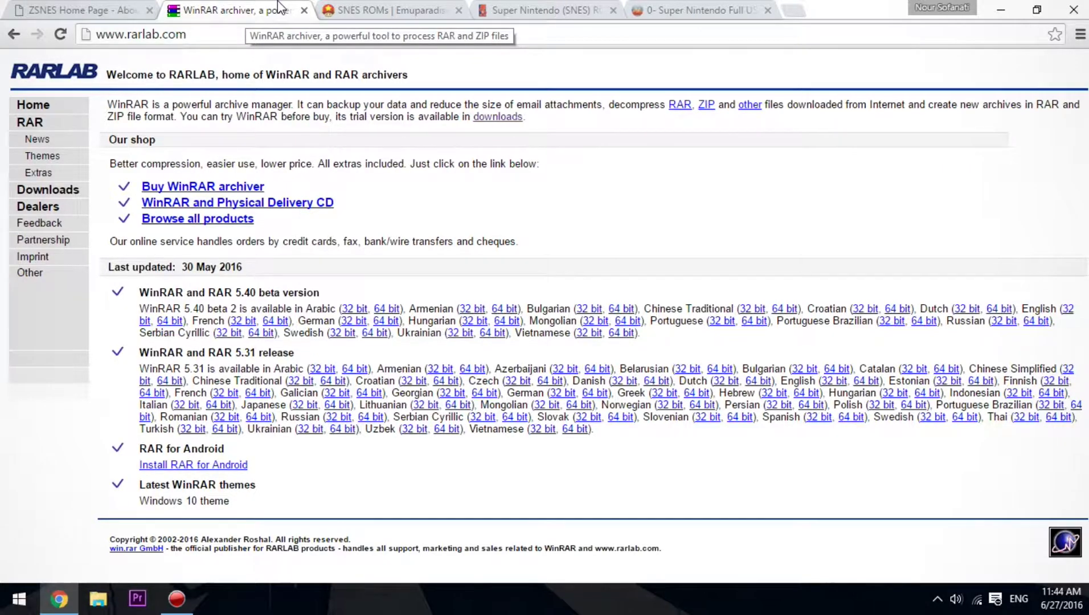
{"action": "left_click", "coordinate": [376, 8]}
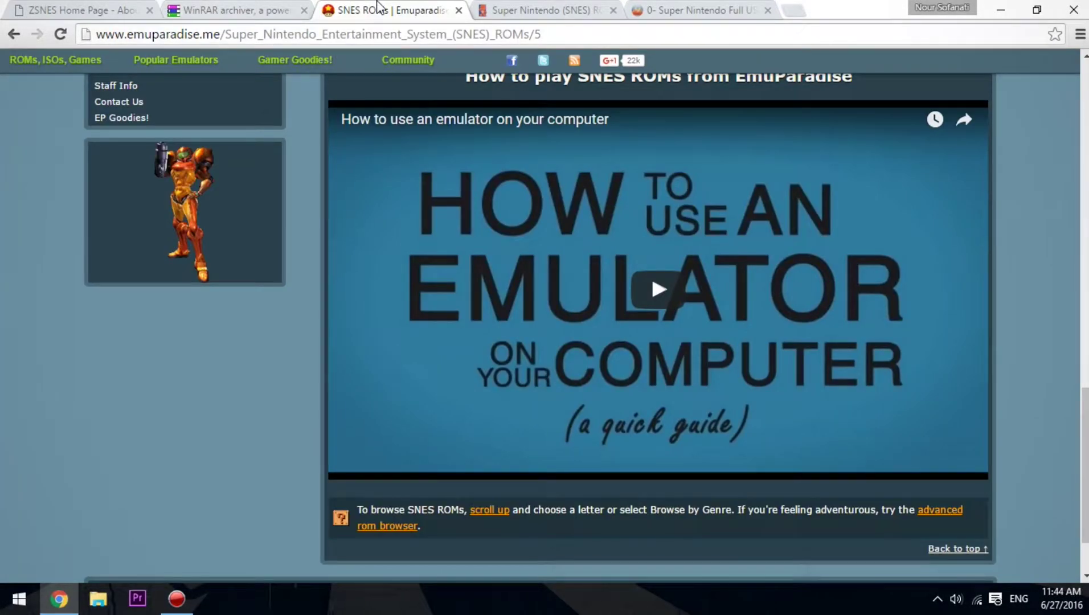
{"action": "scroll", "coordinate": [511, 146], "scroll_direction": "up", "scroll_amount": 8}
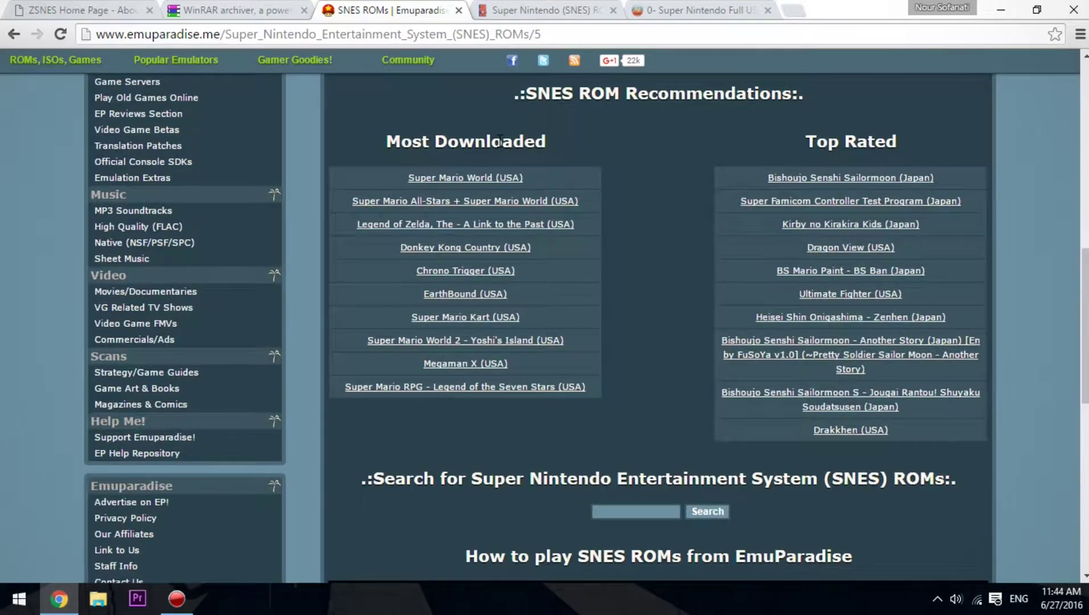
{"action": "scroll", "coordinate": [263, 114], "scroll_direction": "up", "scroll_amount": 3}
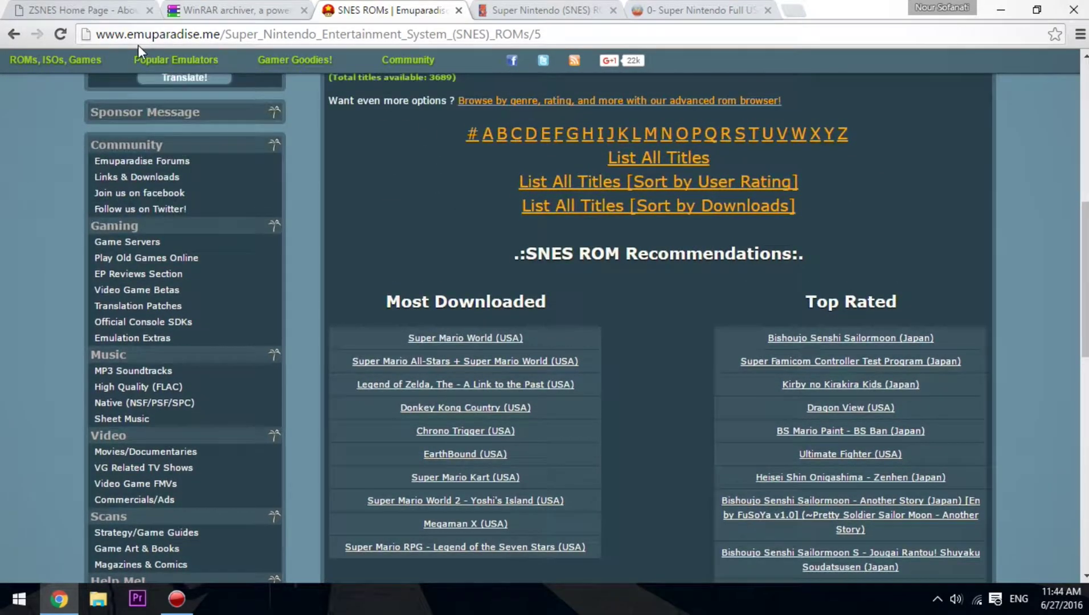
{"action": "scroll", "coordinate": [609, 105], "scroll_direction": "down", "scroll_amount": 15}
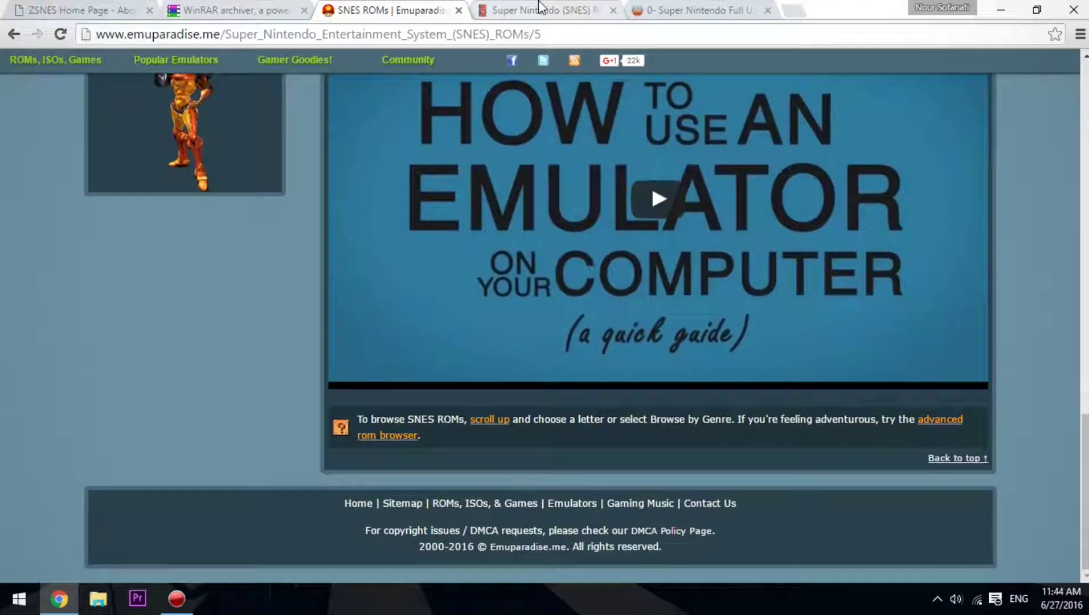
{"action": "left_click", "coordinate": [542, 10]}
{"action": "left_click_drag", "start_coordinate": [157, 41], "coordinate": [82, 30]}
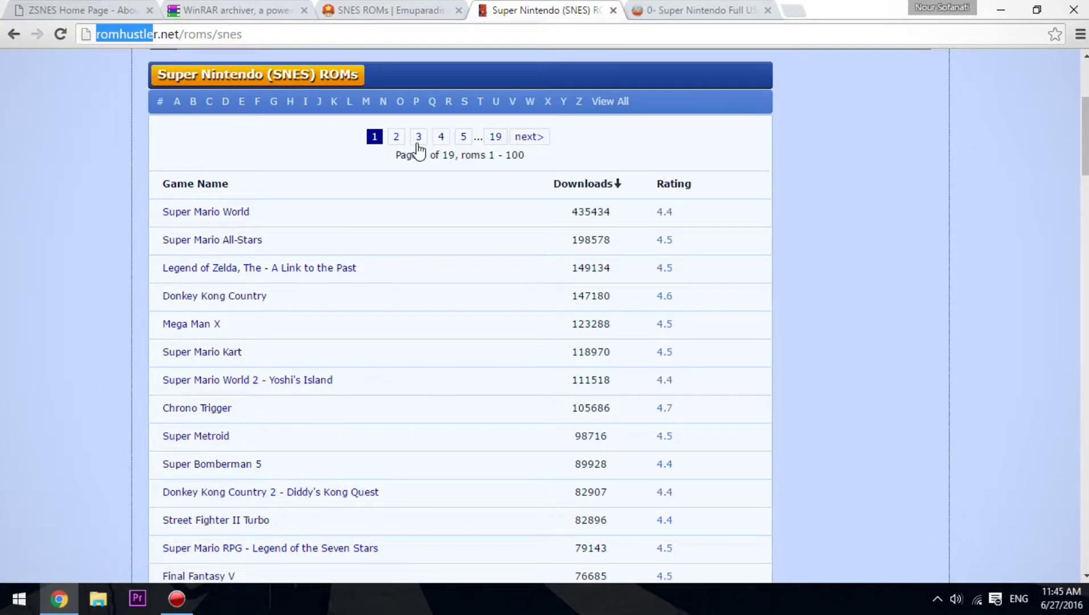
{"action": "left_click", "coordinate": [755, 8]}
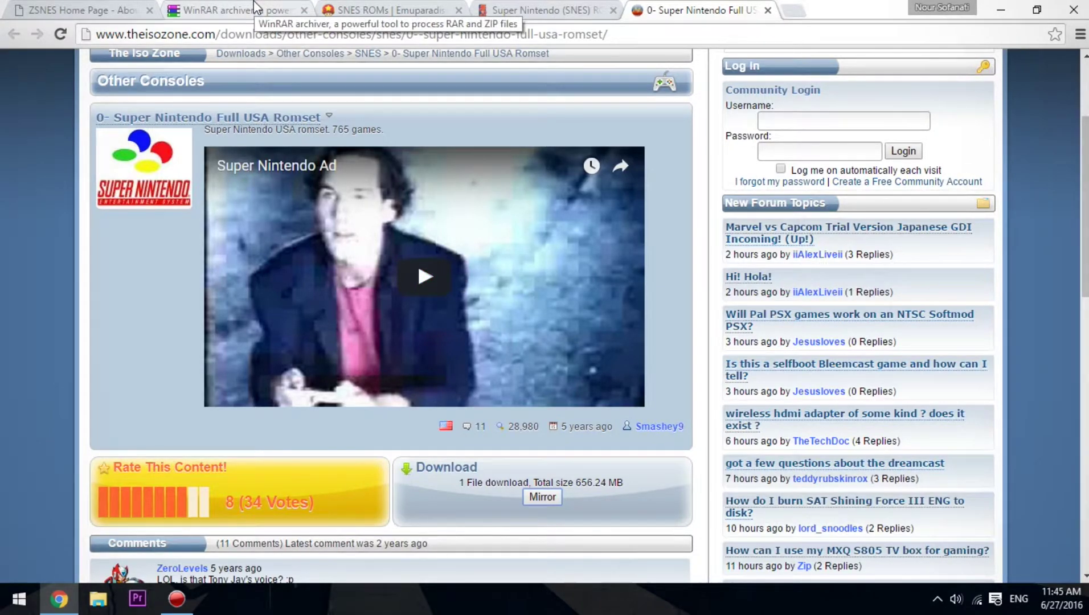
Step: Search the Start menu for 'system' and open the System Control Panel page
{"action": "left_click", "coordinate": [3, 606]}
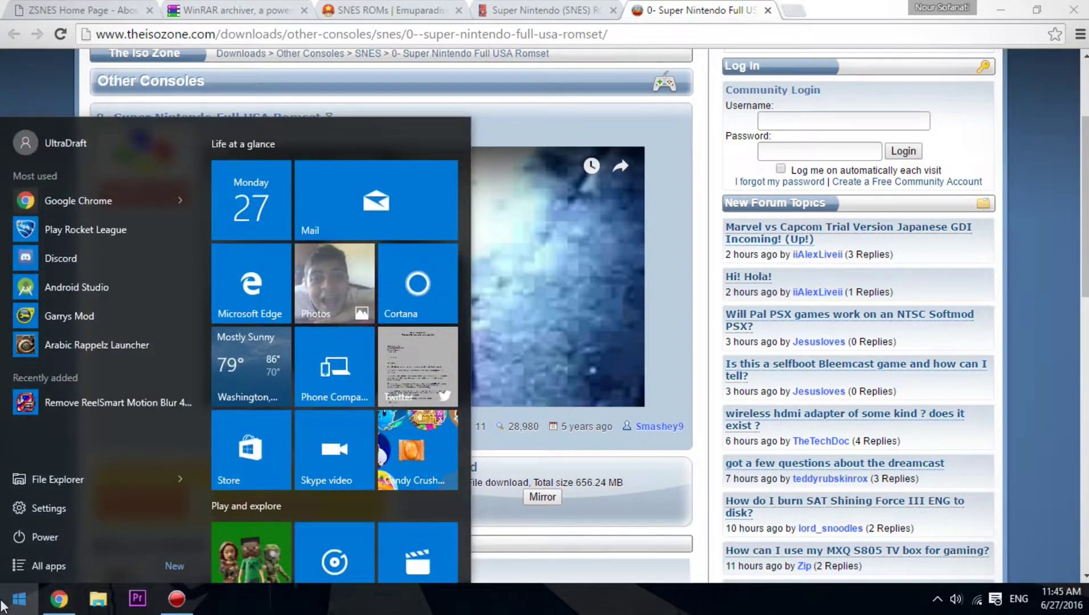
{"action": "type", "text": "system"}
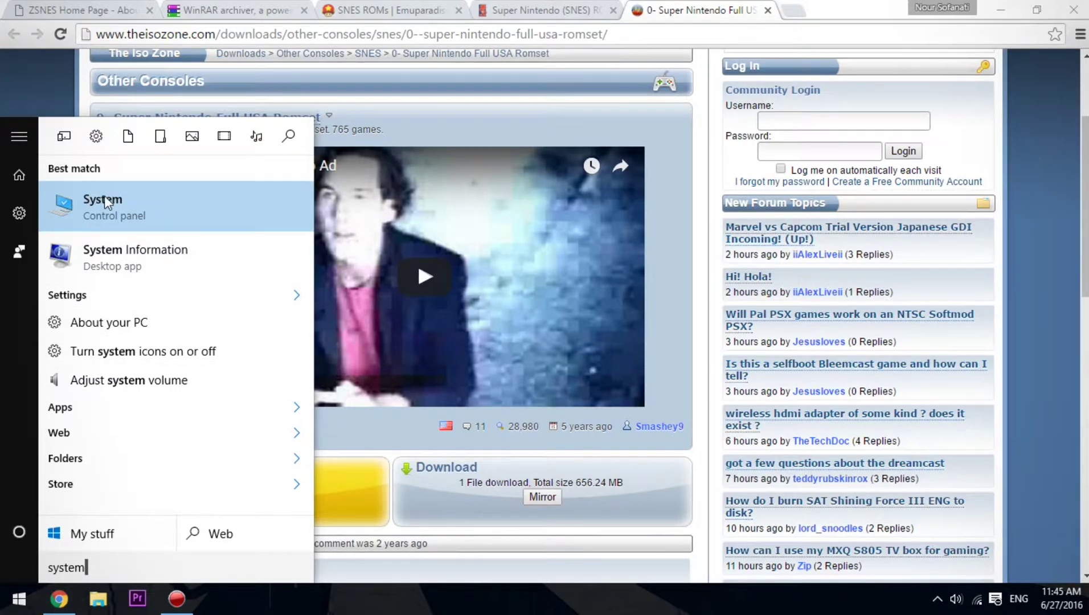
{"action": "left_click", "coordinate": [158, 229]}
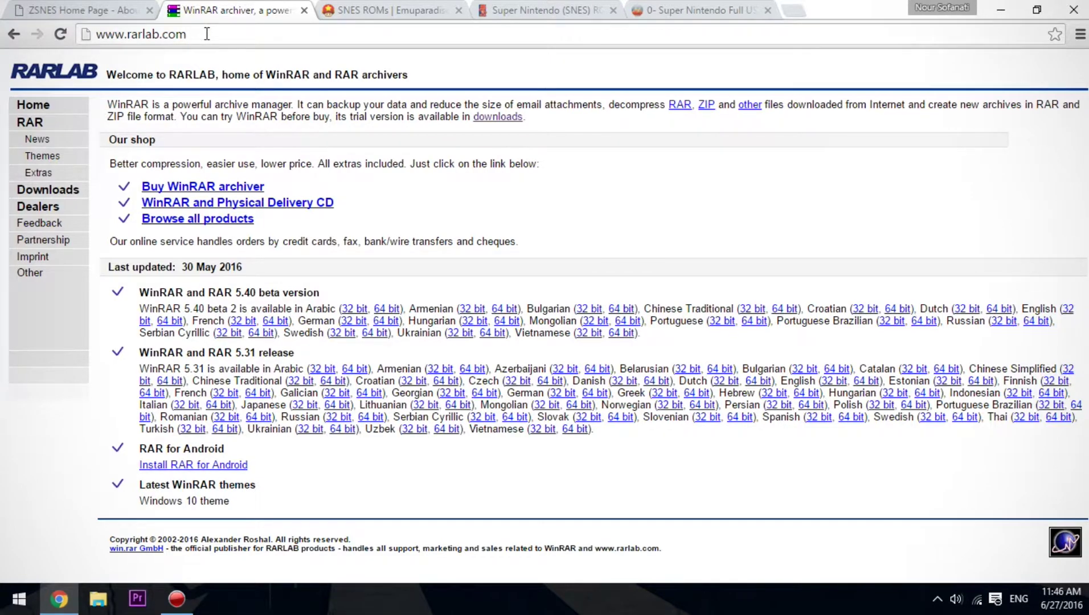
Step: From RARLAB's downloads page, download and keep the WinRAR x64 5.40 beta 2 installer
{"action": "left_click", "coordinate": [73, 191]}
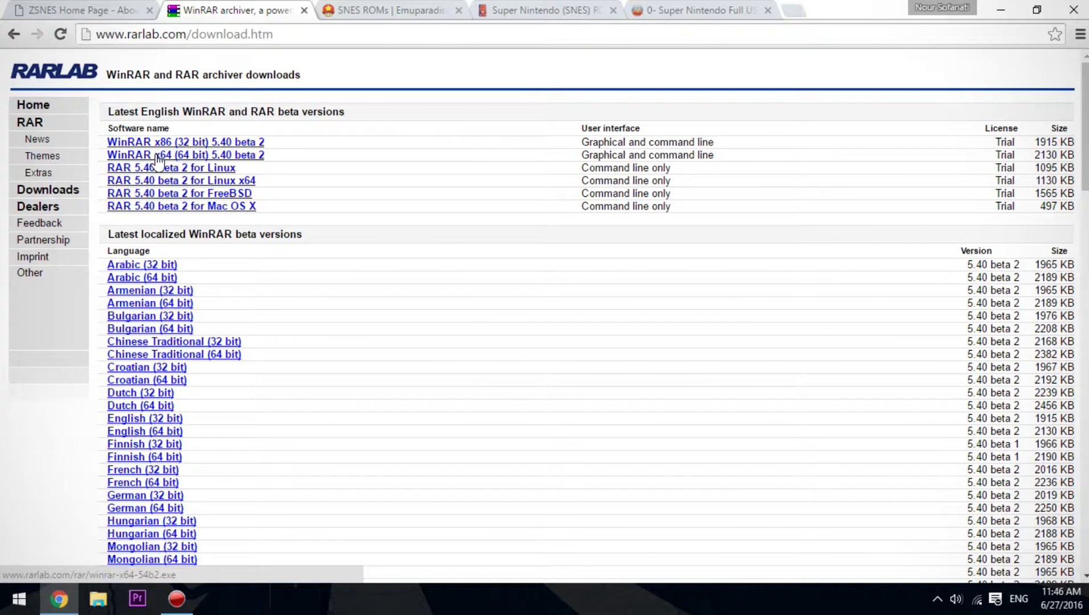
{"action": "left_click", "coordinate": [226, 156]}
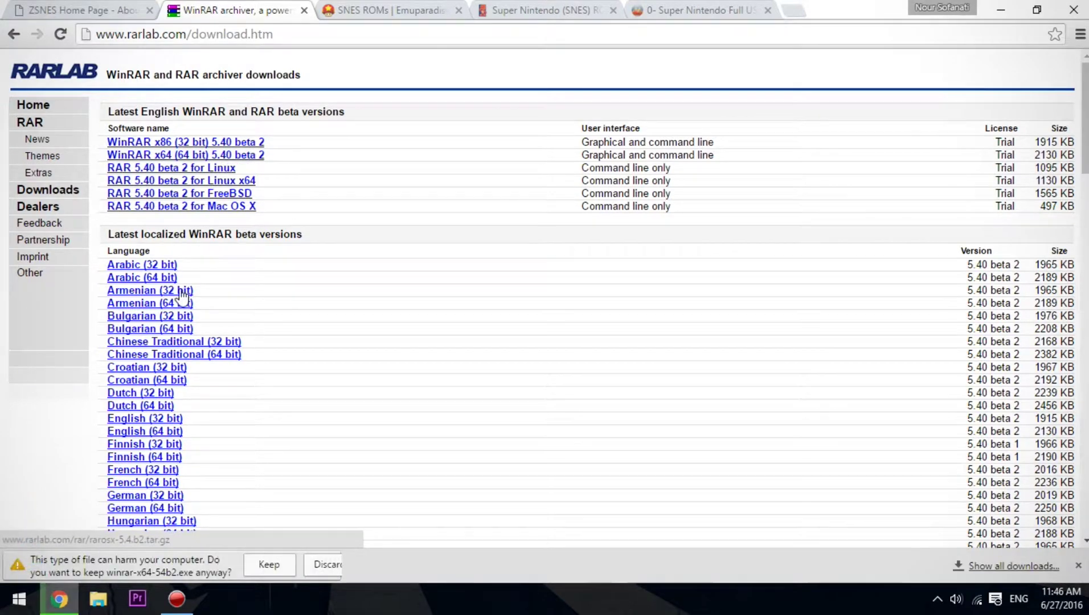
{"action": "left_click", "coordinate": [265, 567]}
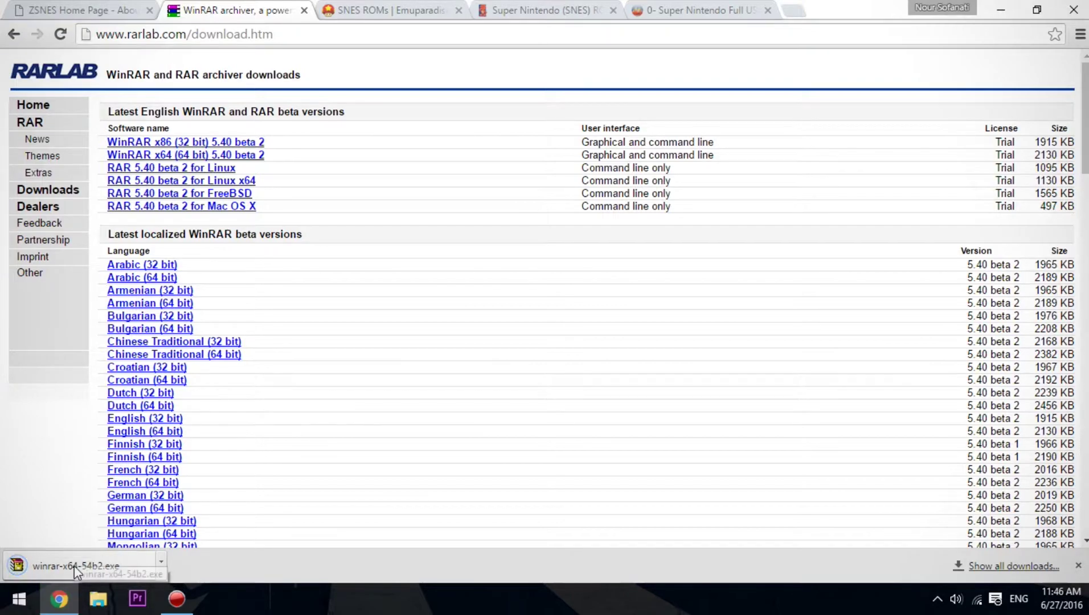
Step: Run the installer and install WinRAR with the default options, closing its Start Menu folder
{"action": "left_click", "coordinate": [74, 566]}
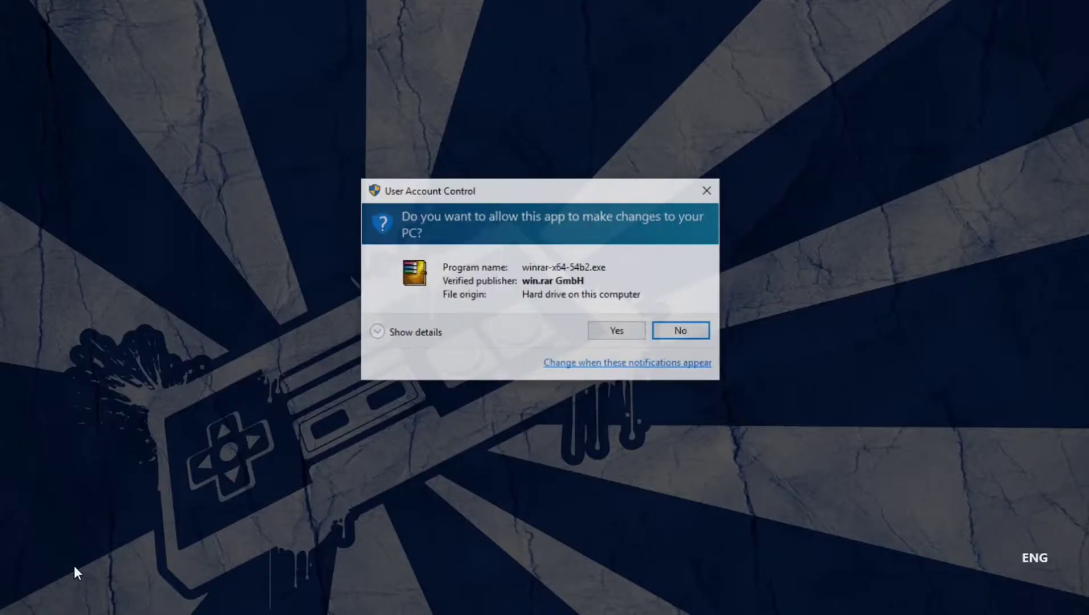
{"action": "left_click", "coordinate": [610, 337]}
{"action": "left_click", "coordinate": [509, 459]}
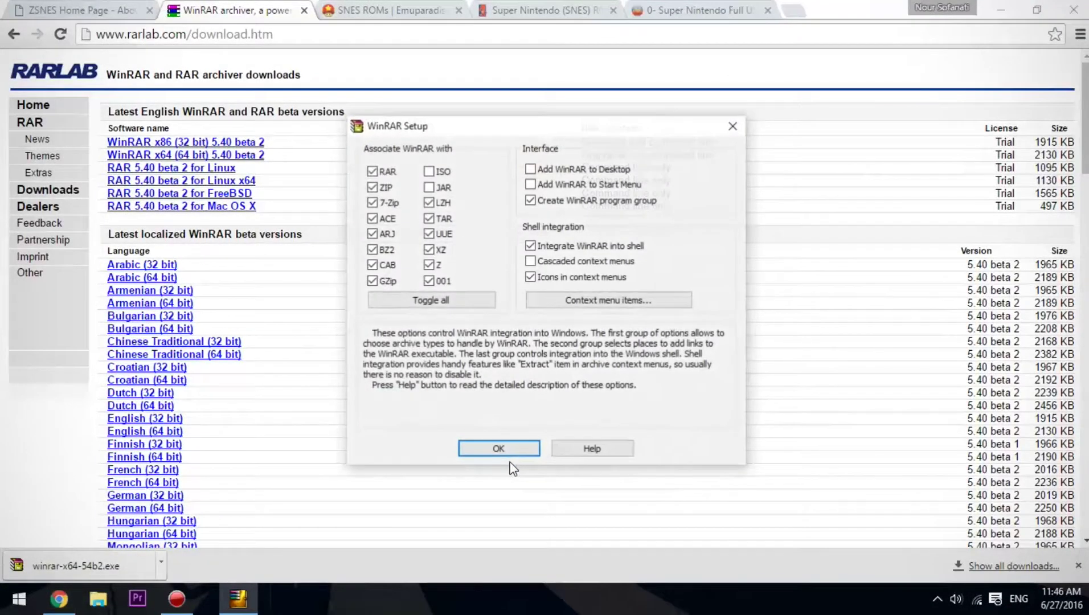
{"action": "left_click", "coordinate": [514, 452]}
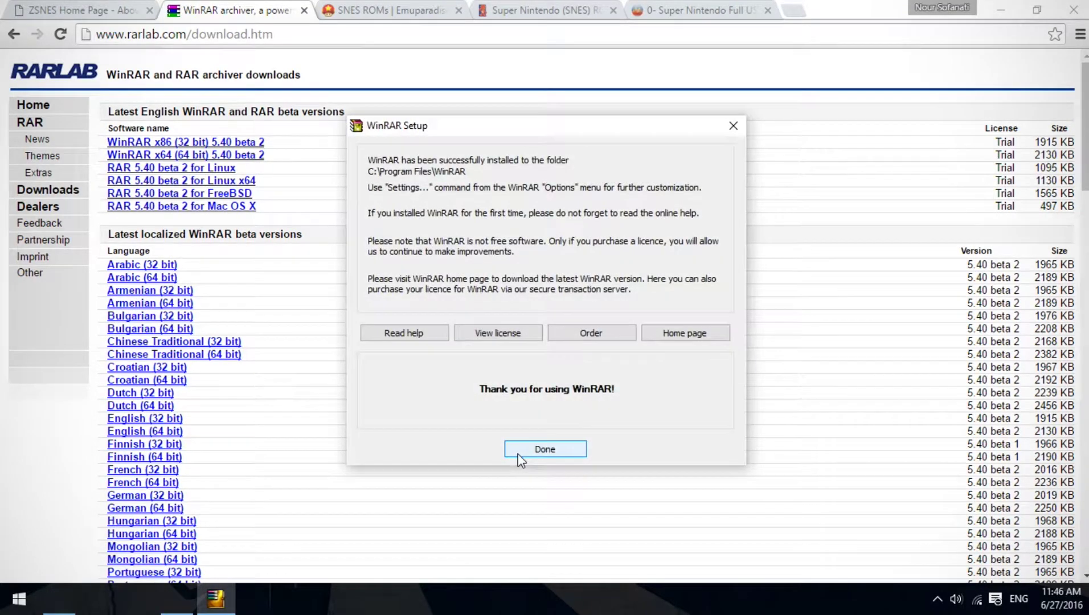
{"action": "left_click", "coordinate": [518, 454]}
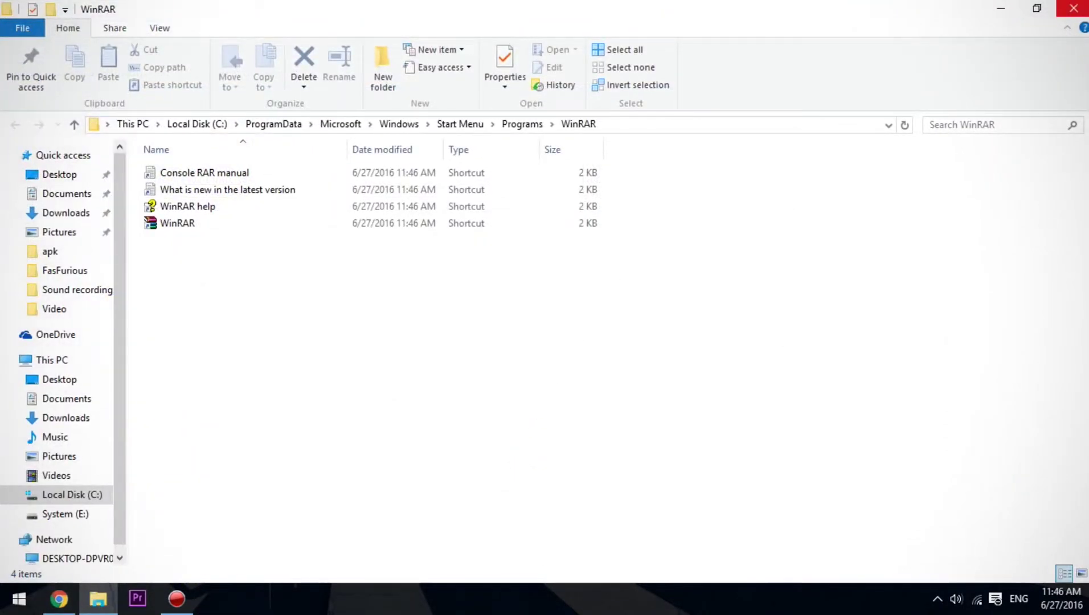
{"action": "left_click", "coordinate": [1074, 8]}
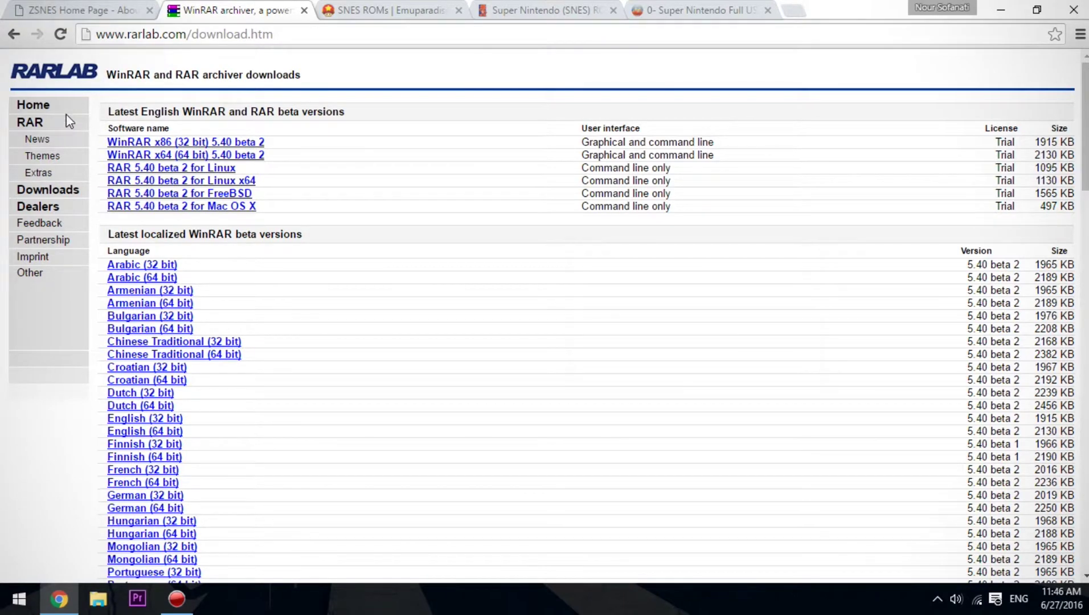
Step: Download zsnesw151.zip, the ZSNES 1.51 Windows build, from FossHub and restore Chrome from full screen
{"action": "left_click", "coordinate": [71, 16]}
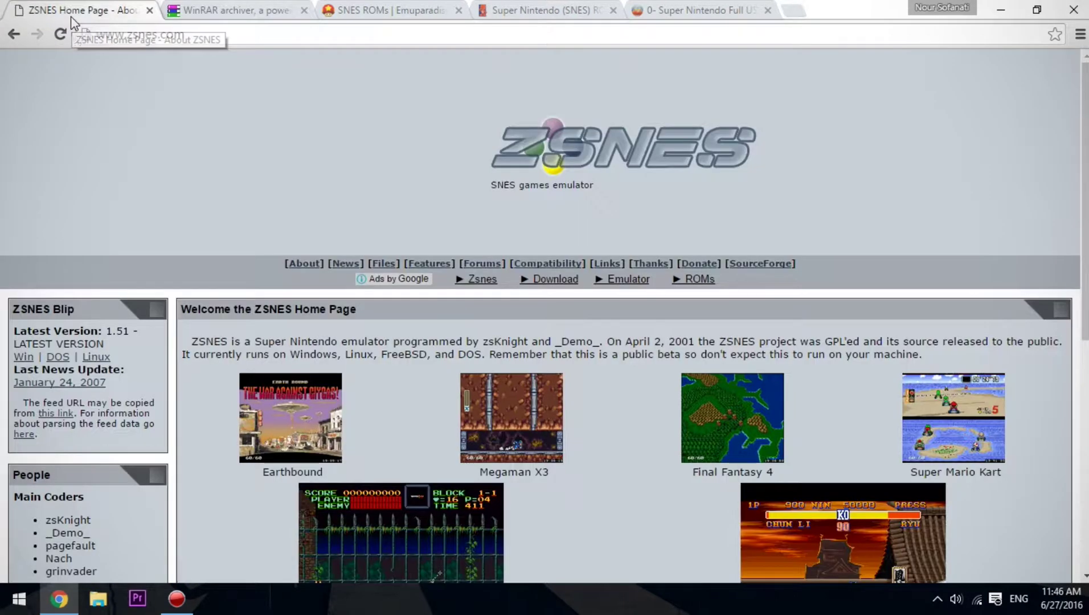
{"action": "left_click", "coordinate": [28, 360]}
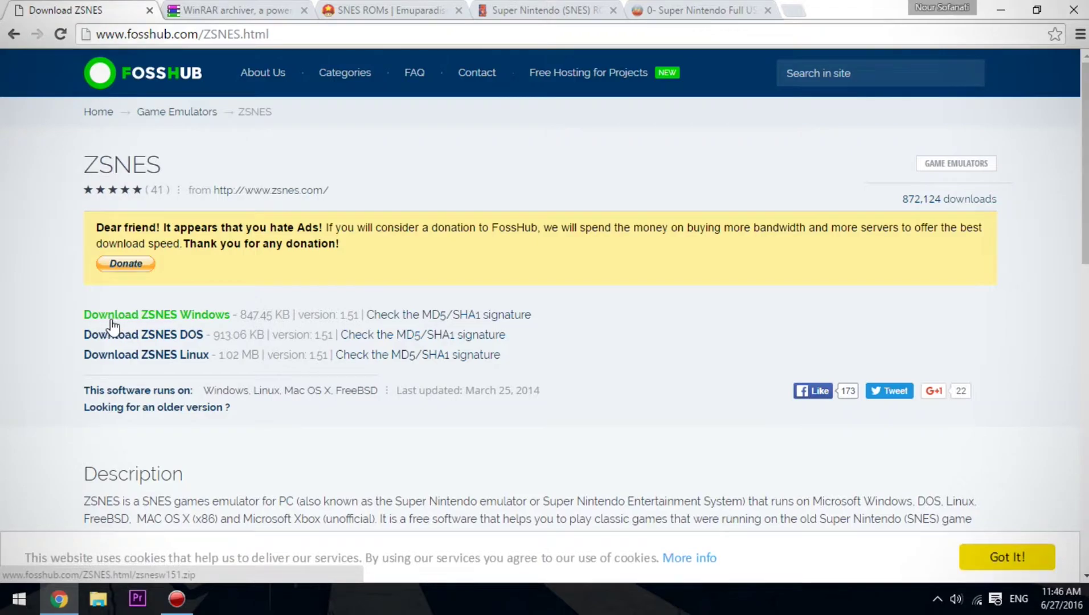
{"action": "left_click", "coordinate": [228, 317]}
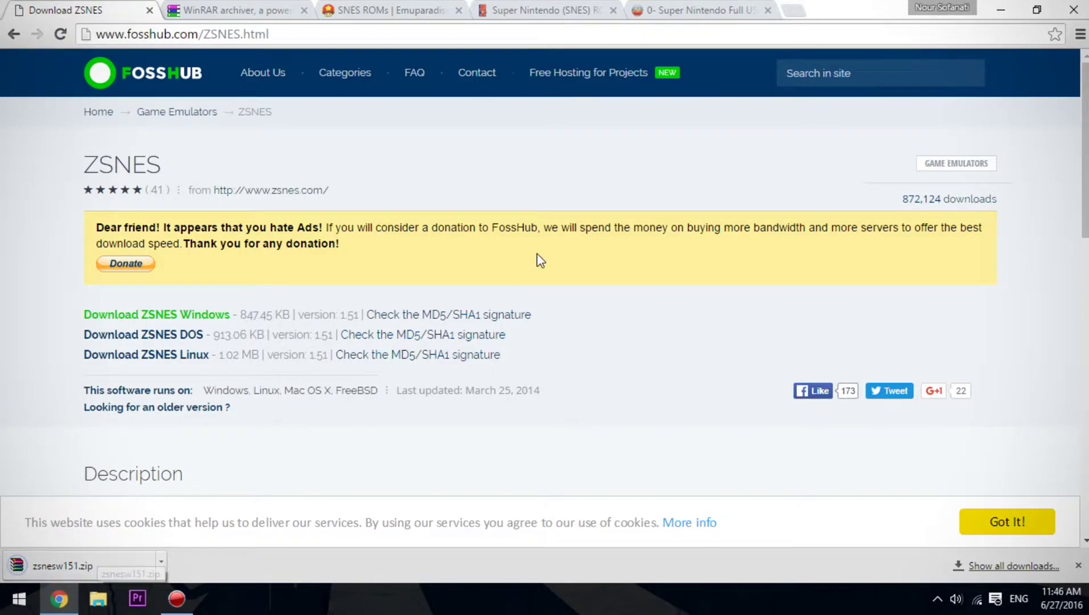
{"action": "left_click_drag", "start_coordinate": [809, 5], "coordinate": [825, 36]}
Step: Snap Chrome right, then extract docs and zsnesw.exe into the desktop ZSNES folder, replacing existing files
{"action": "left_click_drag", "start_coordinate": [1088, 38], "coordinate": [1088, 38]}
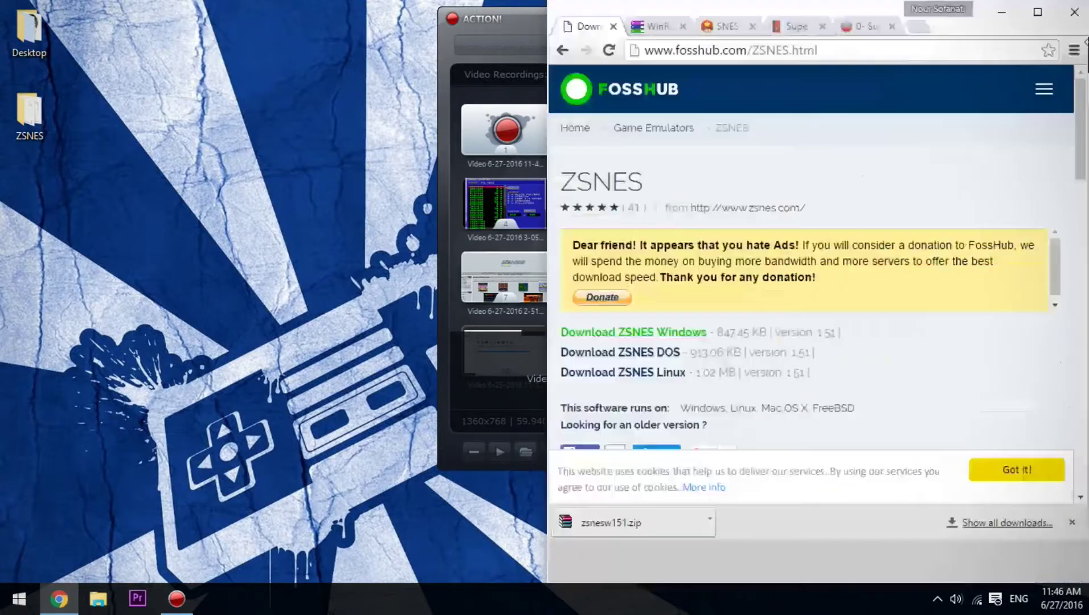
{"action": "left_click", "coordinate": [637, 567]}
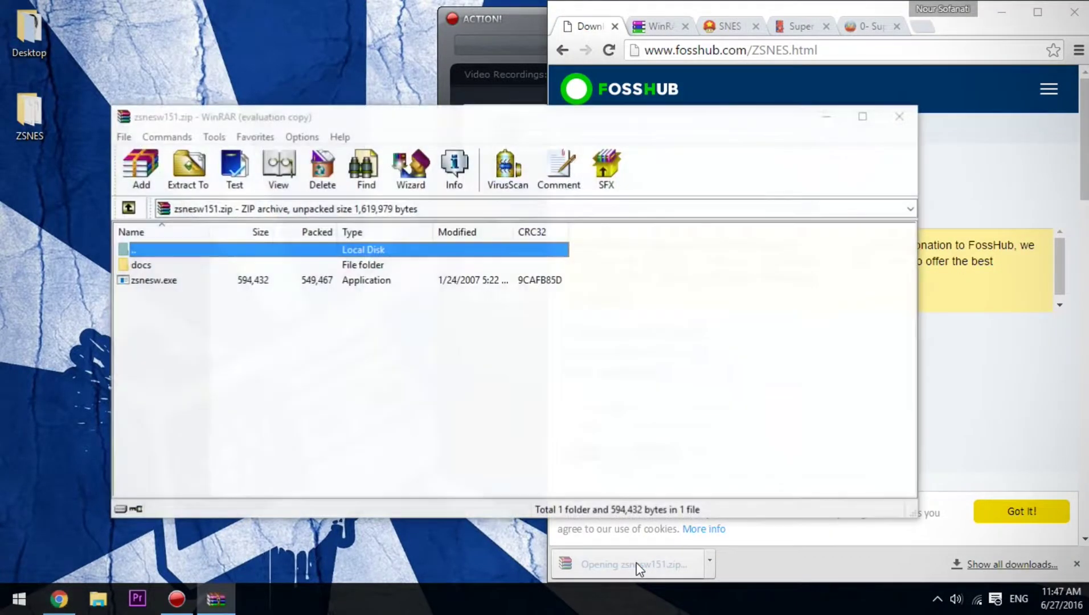
{"action": "left_click_drag", "start_coordinate": [317, 308], "coordinate": [334, 263]}
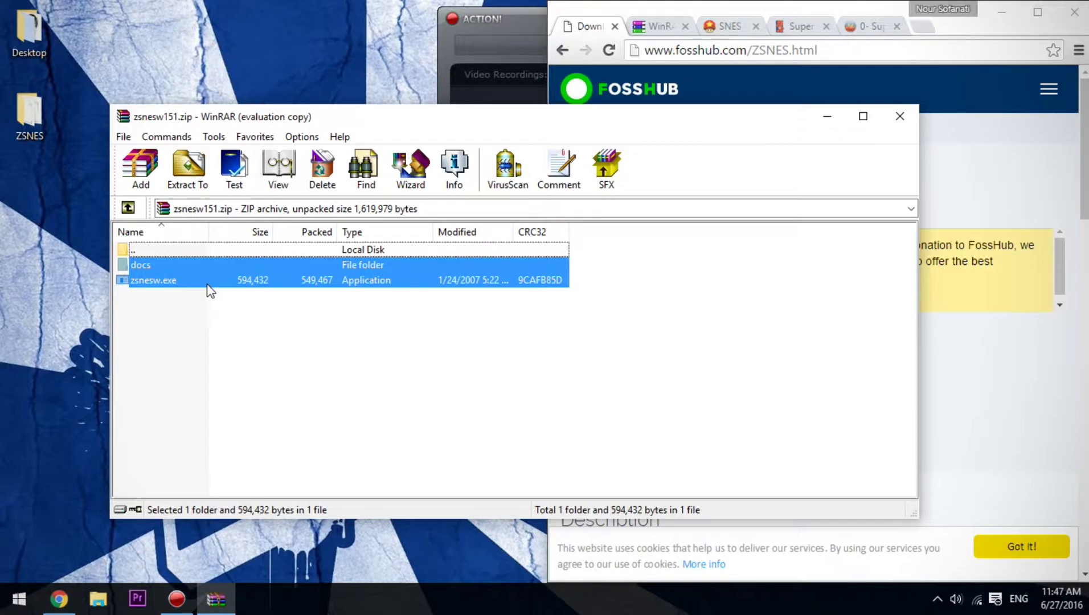
{"action": "left_click_drag", "start_coordinate": [211, 283], "coordinate": [29, 117]}
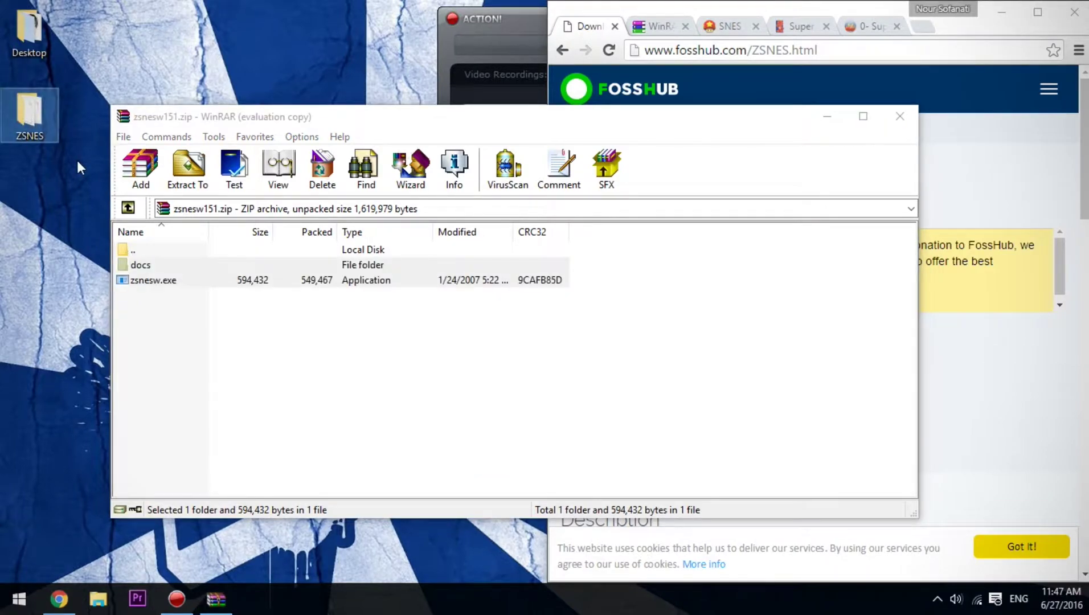
{"action": "left_click", "coordinate": [515, 172]}
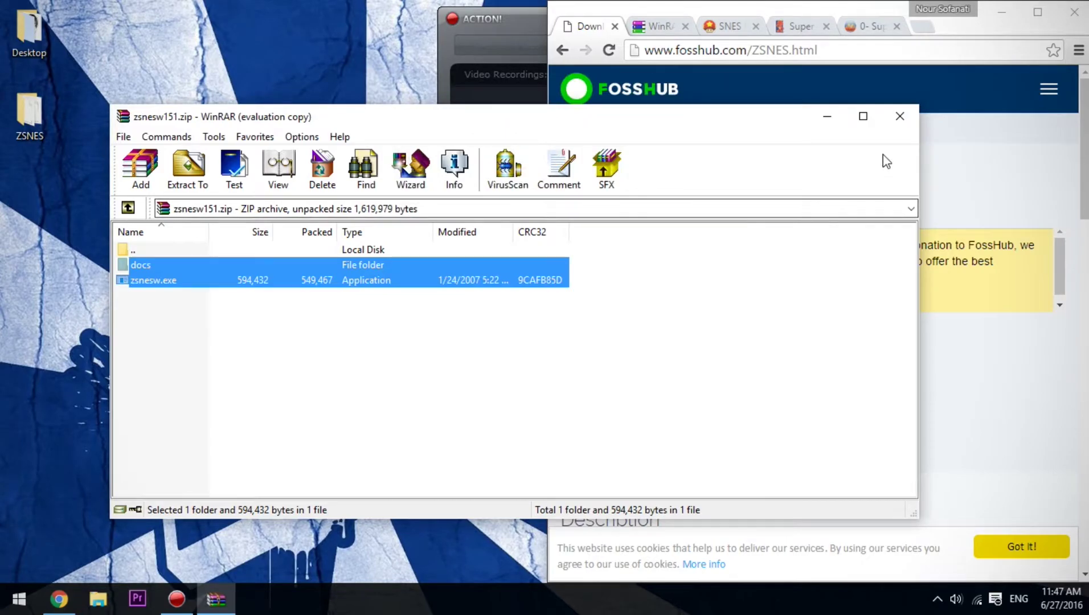
{"action": "left_click", "coordinate": [904, 120]}
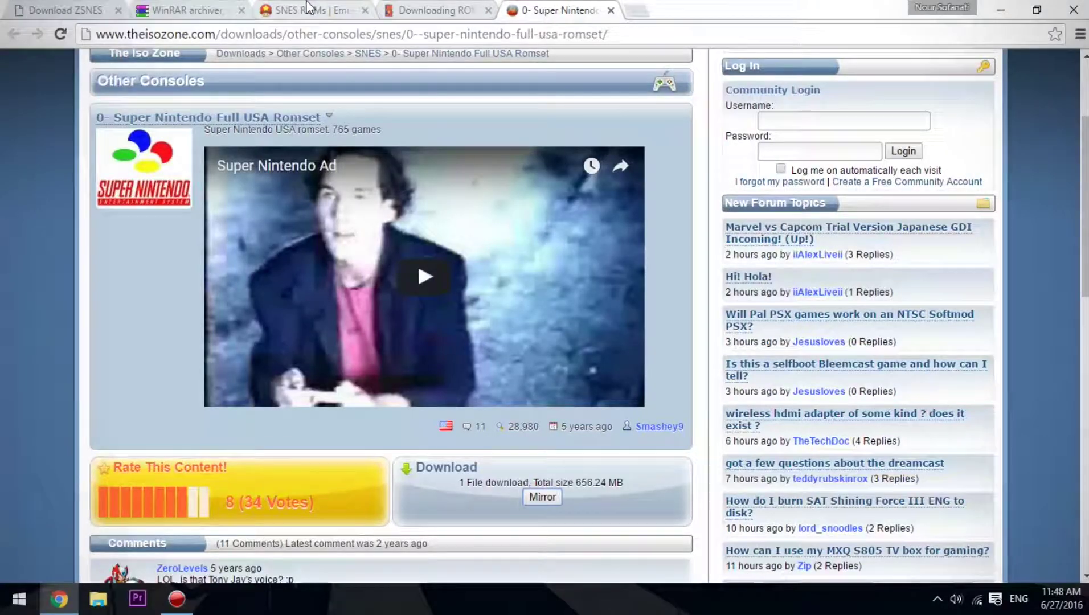
Step: Glance at Emuparadise, then move through the tabs to the Super Nintendo Full USA Romset page
{"action": "left_click", "coordinate": [308, 8]}
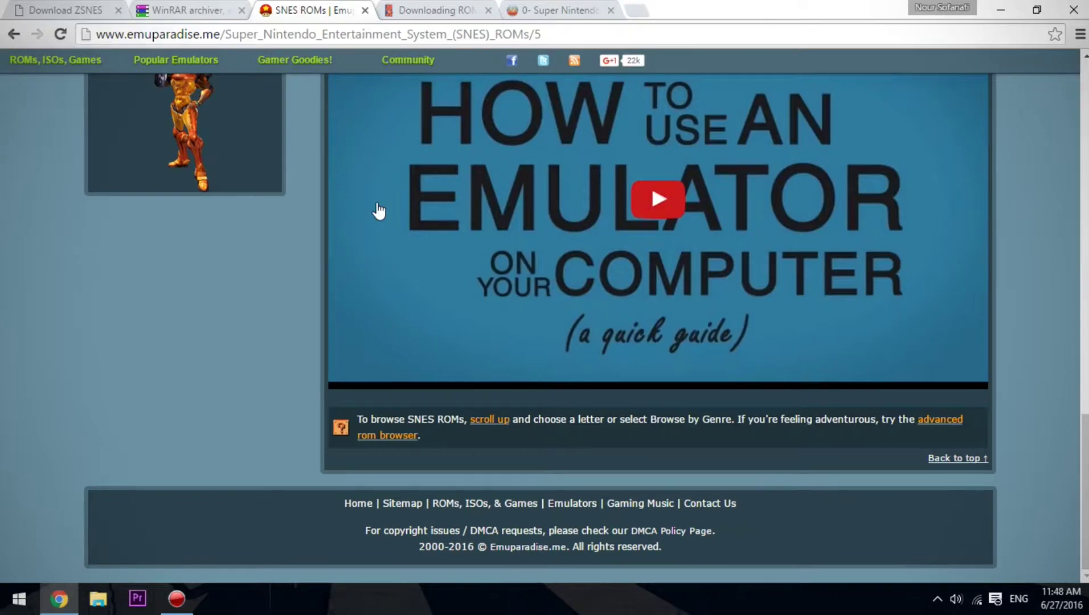
{"action": "scroll", "coordinate": [218, 377], "scroll_direction": "up", "scroll_amount": 15}
{"action": "scroll", "coordinate": [236, 175], "scroll_direction": "up", "scroll_amount": 4}
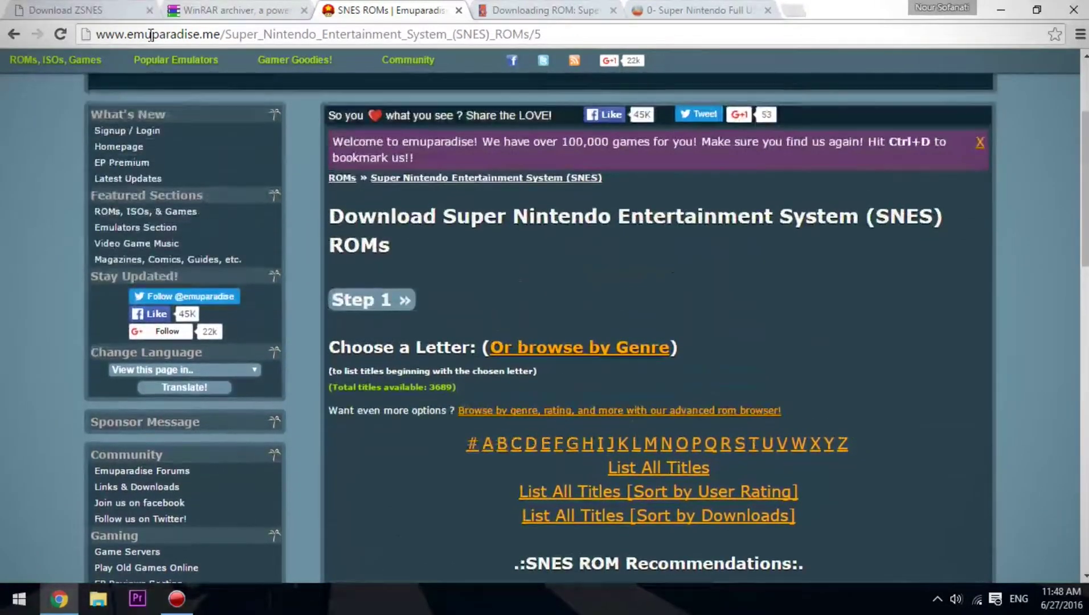
{"action": "key", "text": "ctrl+Tab"}
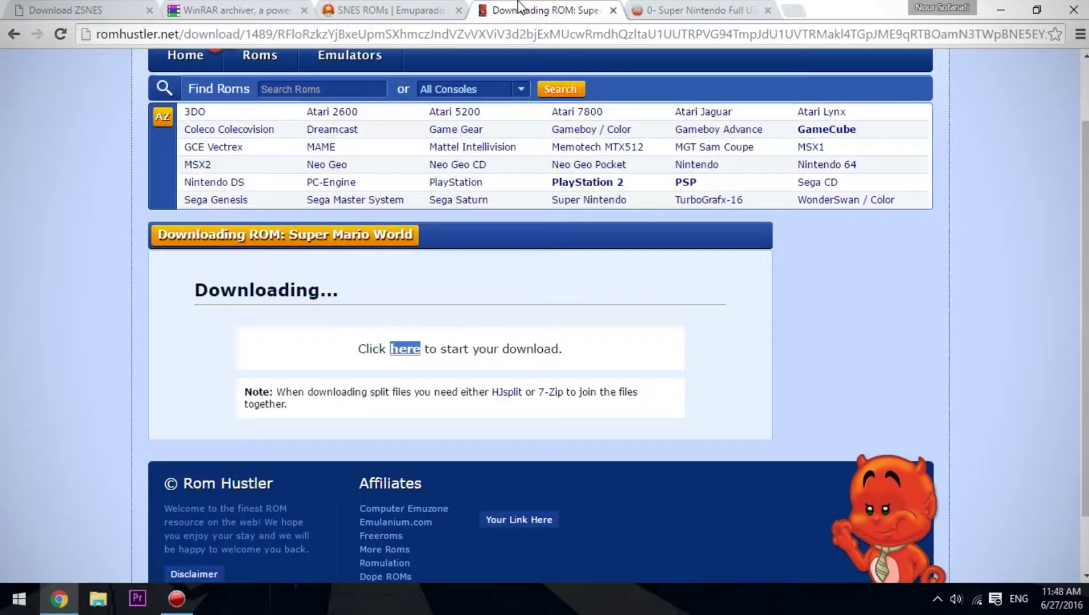
{"action": "key", "text": "ctrl+Tab"}
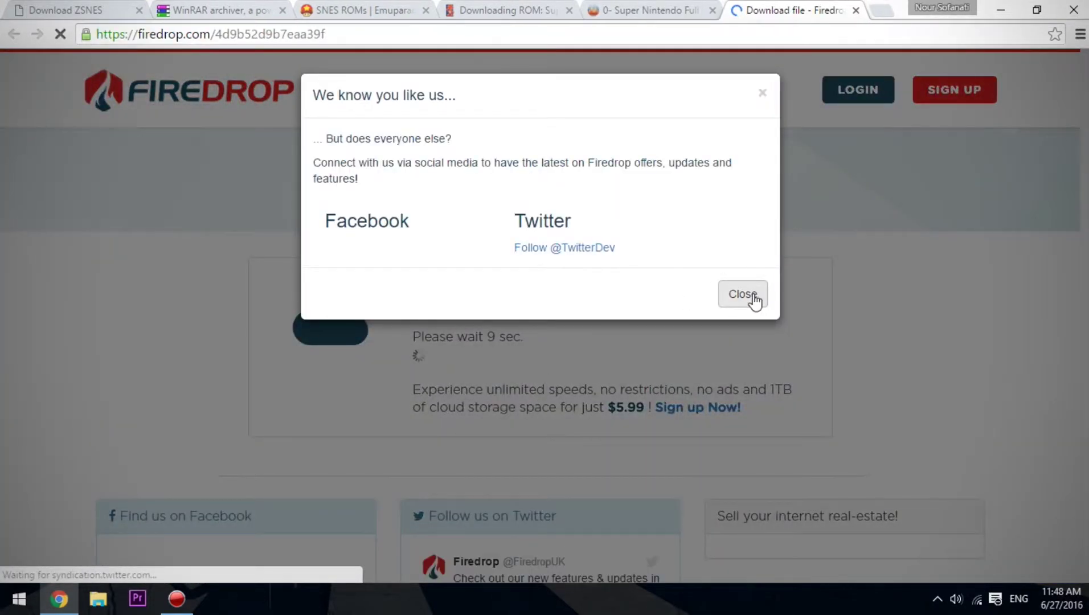
Step: Dismiss Firedrop's popup, start the 656.24 MB SuperNintendoUSAromset.7z download, and return to Emuparadise
{"action": "left_click", "coordinate": [754, 302]}
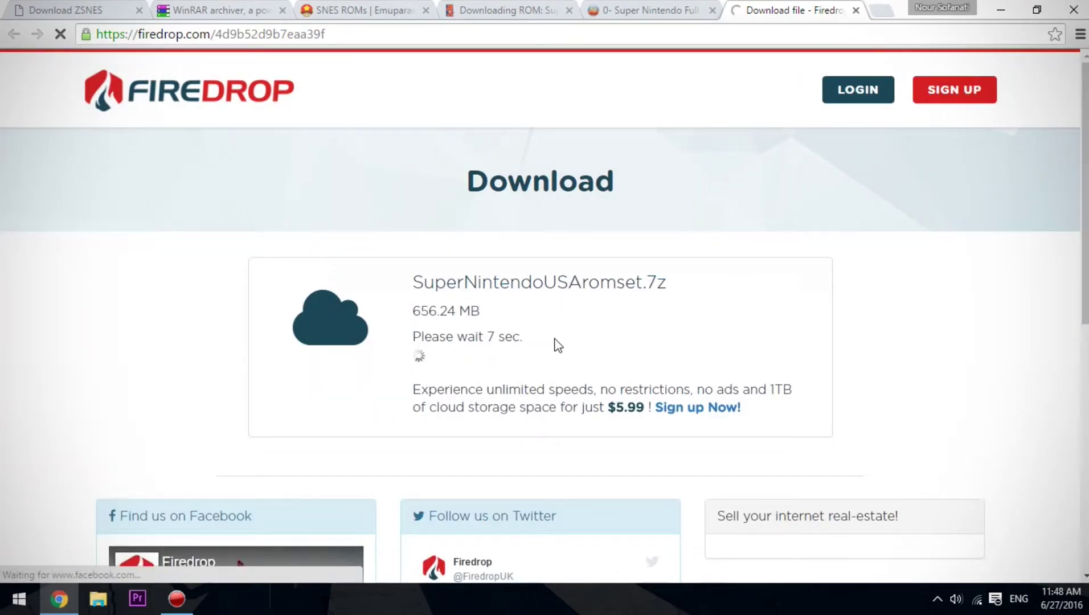
{"action": "left_click", "coordinate": [455, 349]}
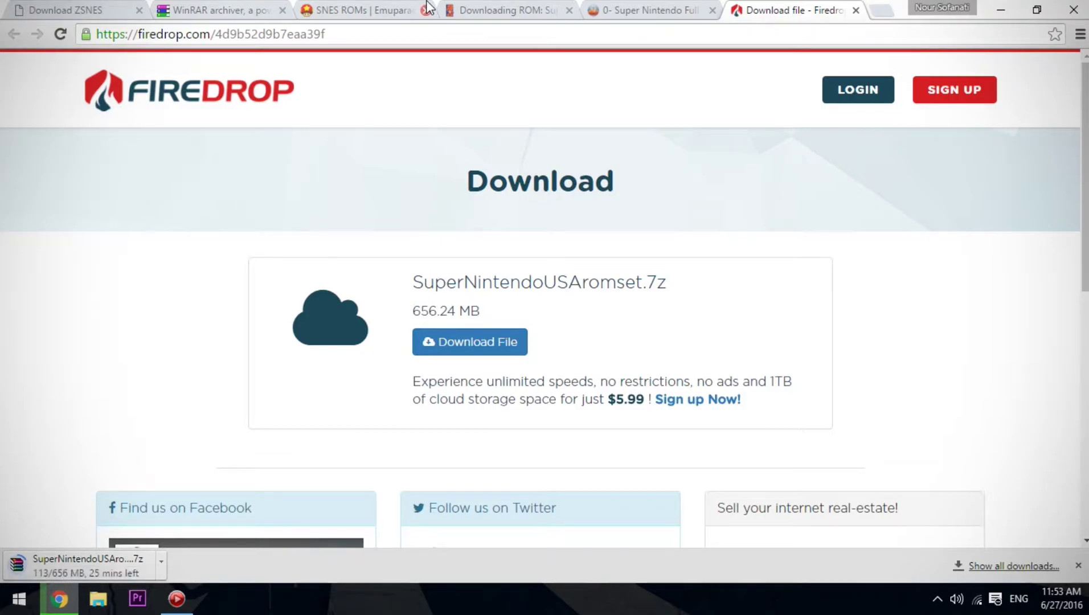
{"action": "left_click", "coordinate": [344, 8]}
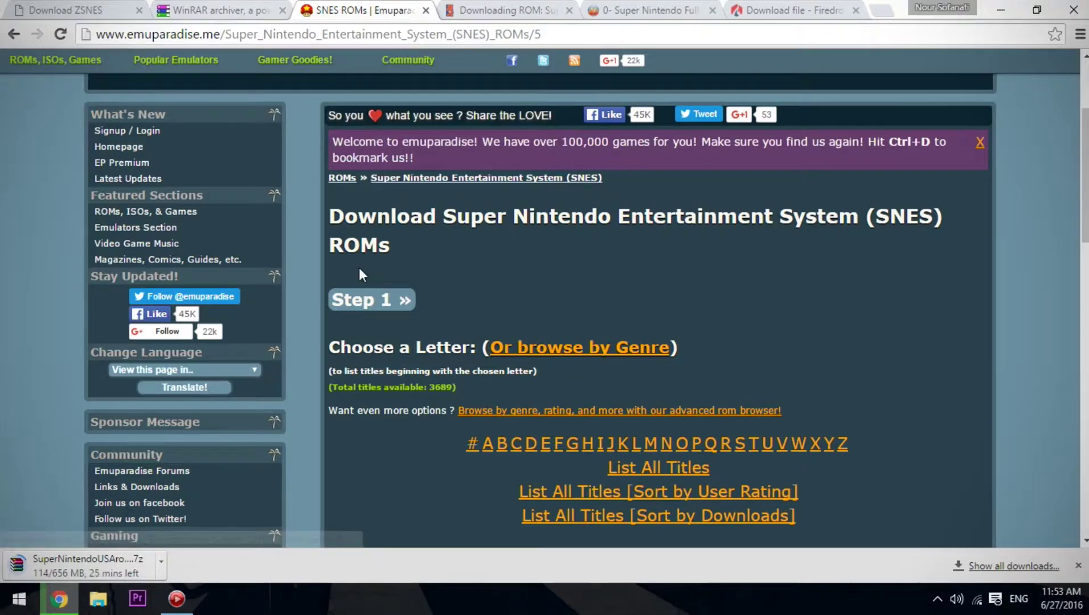
Step: Open Super Mario World (USA) under Most Downloaded and grab its 344K ROM zip via the direct link
{"action": "scroll", "coordinate": [501, 267], "scroll_direction": "down", "scroll_amount": 9}
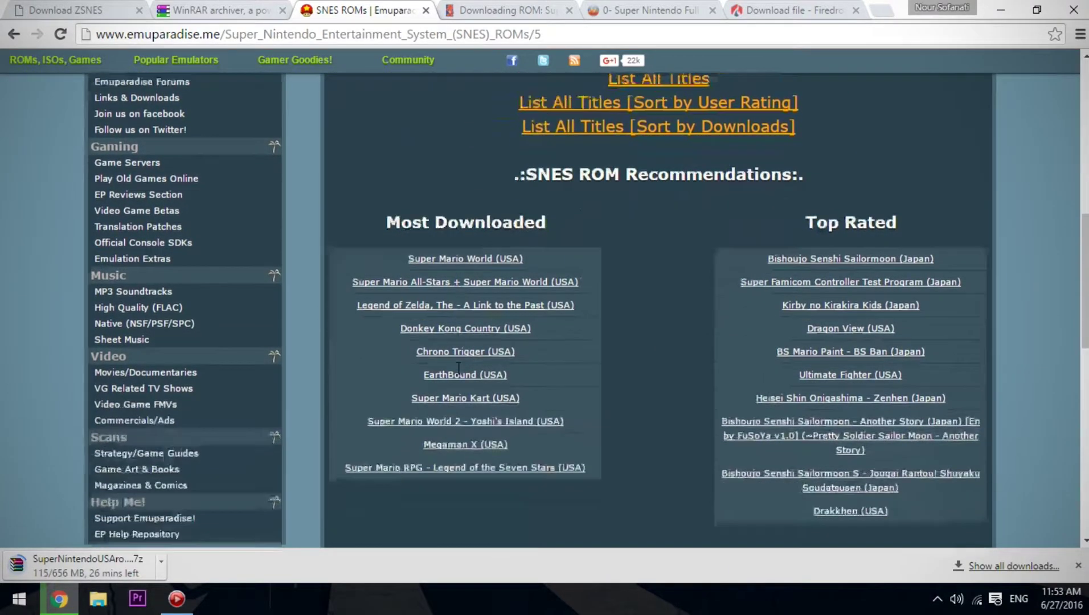
{"action": "scroll", "coordinate": [517, 254], "scroll_direction": "up", "scroll_amount": 4}
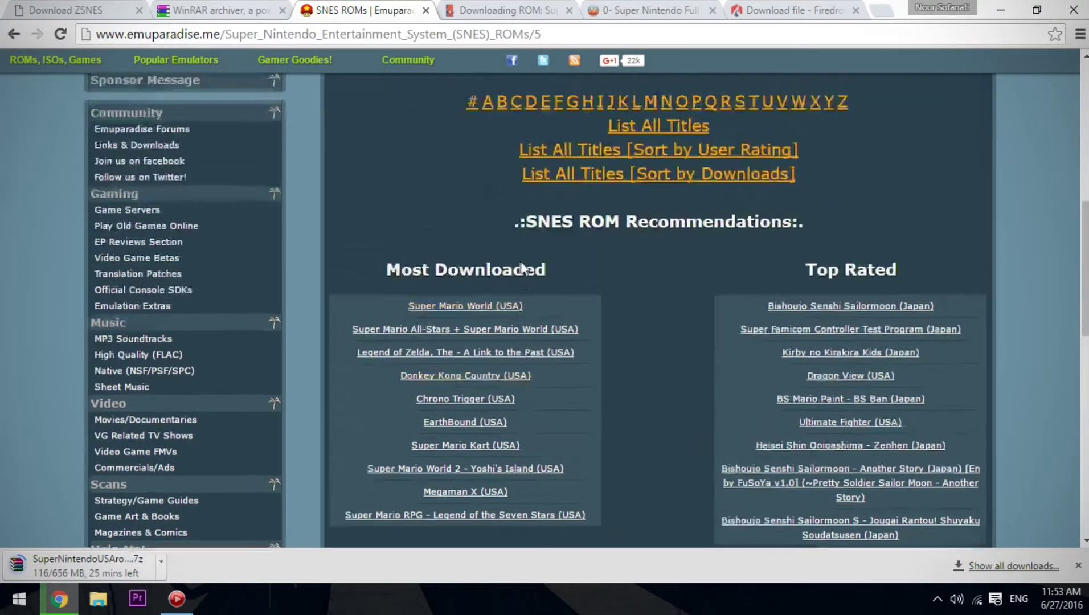
{"action": "left_click", "coordinate": [501, 329]}
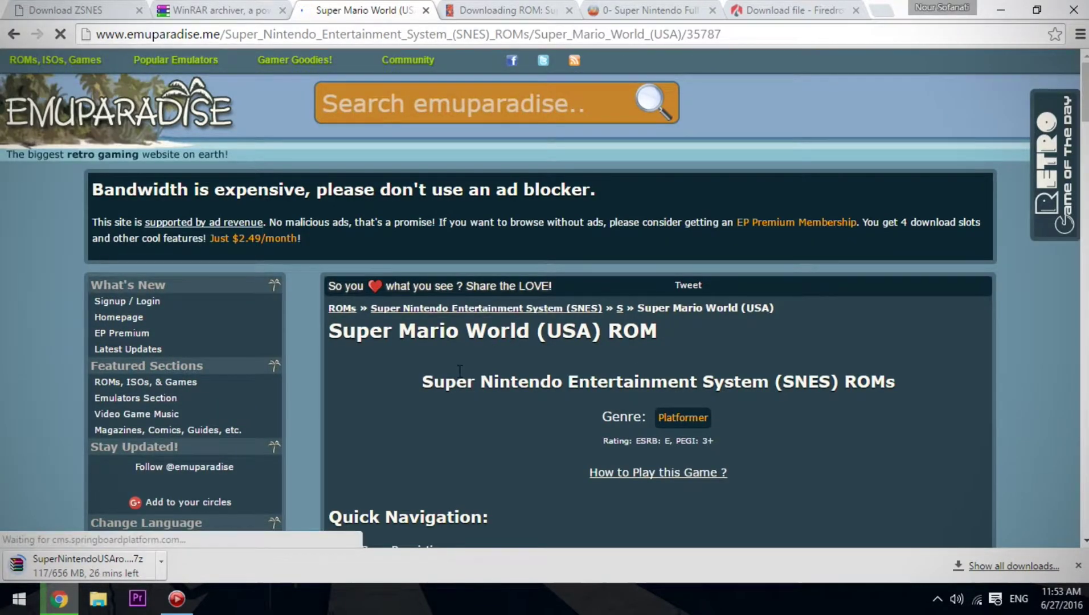
{"action": "scroll", "coordinate": [460, 376], "scroll_direction": "down", "scroll_amount": 7}
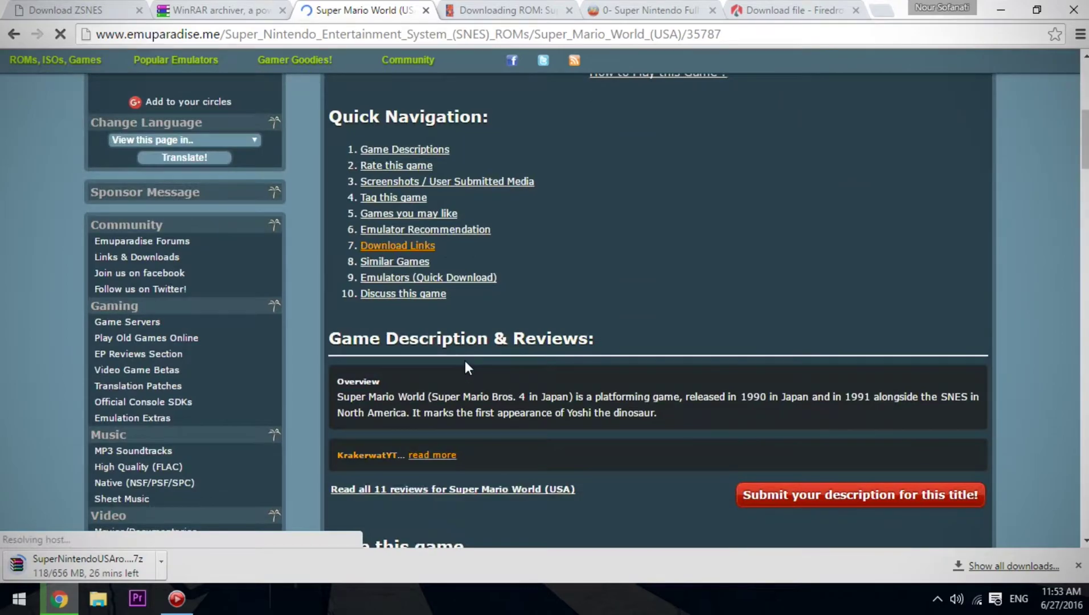
{"action": "scroll", "coordinate": [464, 361], "scroll_direction": "down", "scroll_amount": 5}
{"action": "scroll", "coordinate": [461, 342], "scroll_direction": "up", "scroll_amount": 4}
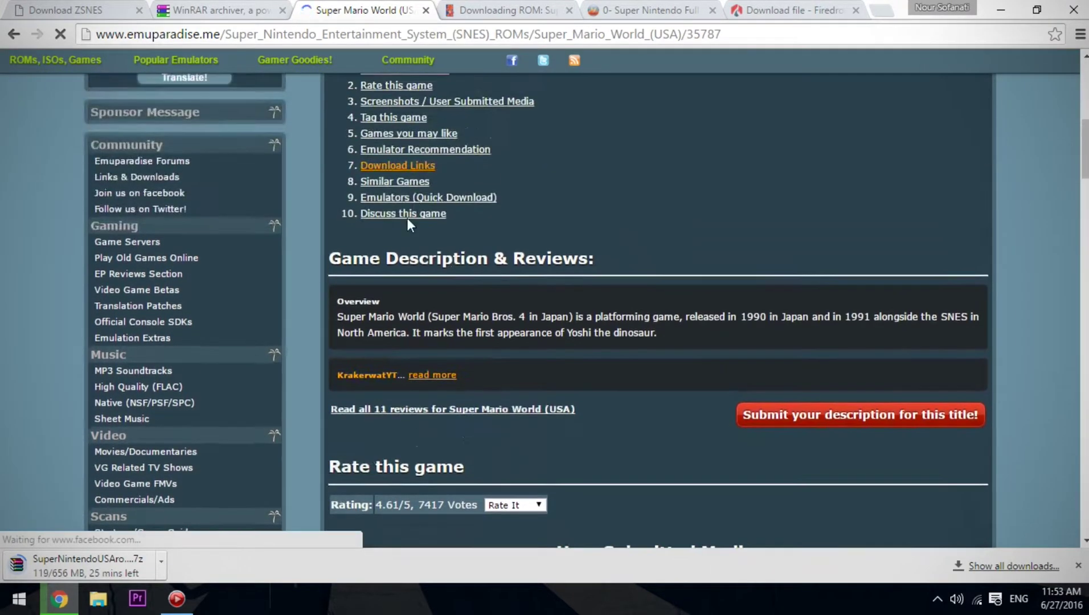
{"action": "left_click", "coordinate": [398, 167]}
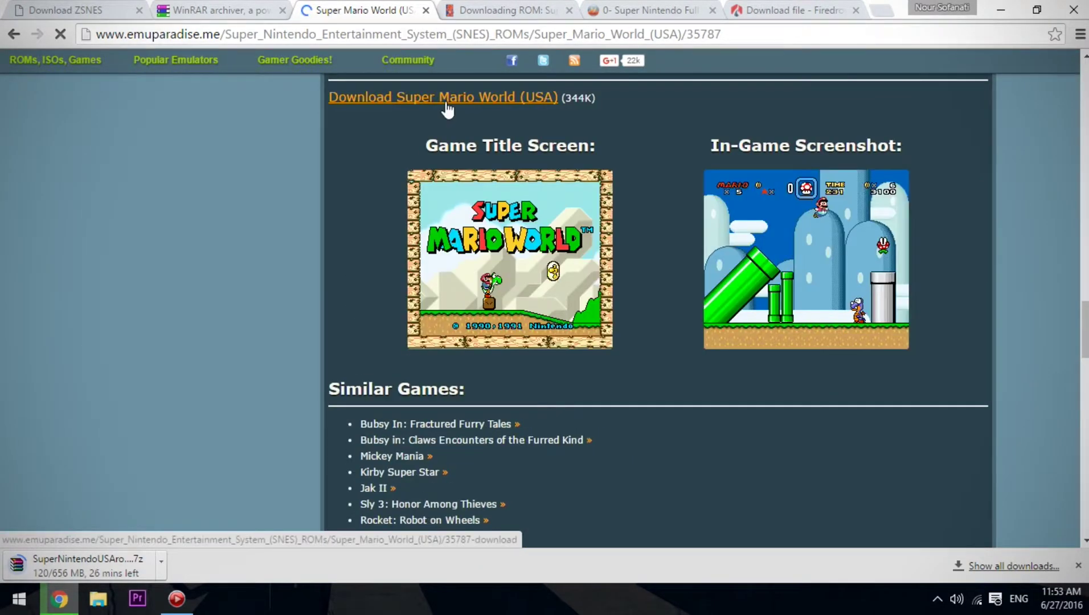
{"action": "left_click", "coordinate": [485, 97]}
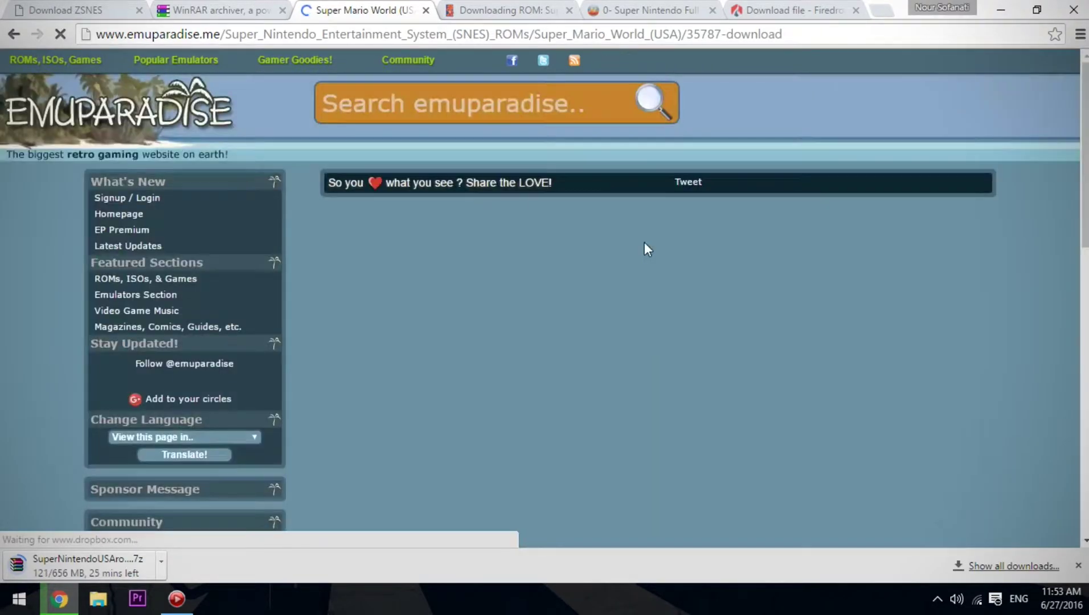
{"action": "scroll", "coordinate": [641, 336], "scroll_direction": "down", "scroll_amount": 10}
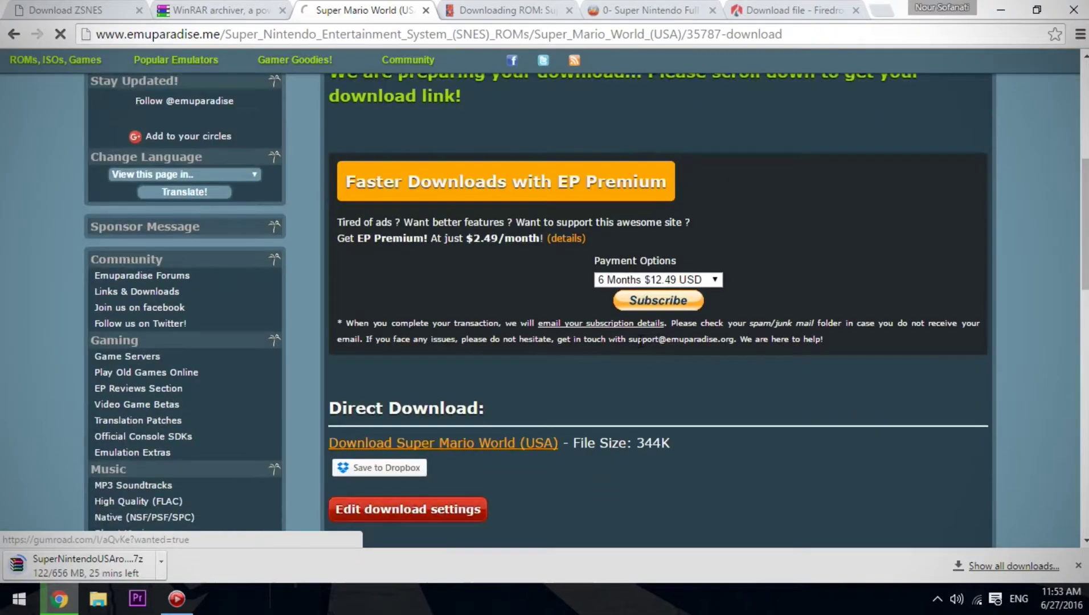
{"action": "scroll", "coordinate": [475, 326], "scroll_direction": "down", "scroll_amount": 1}
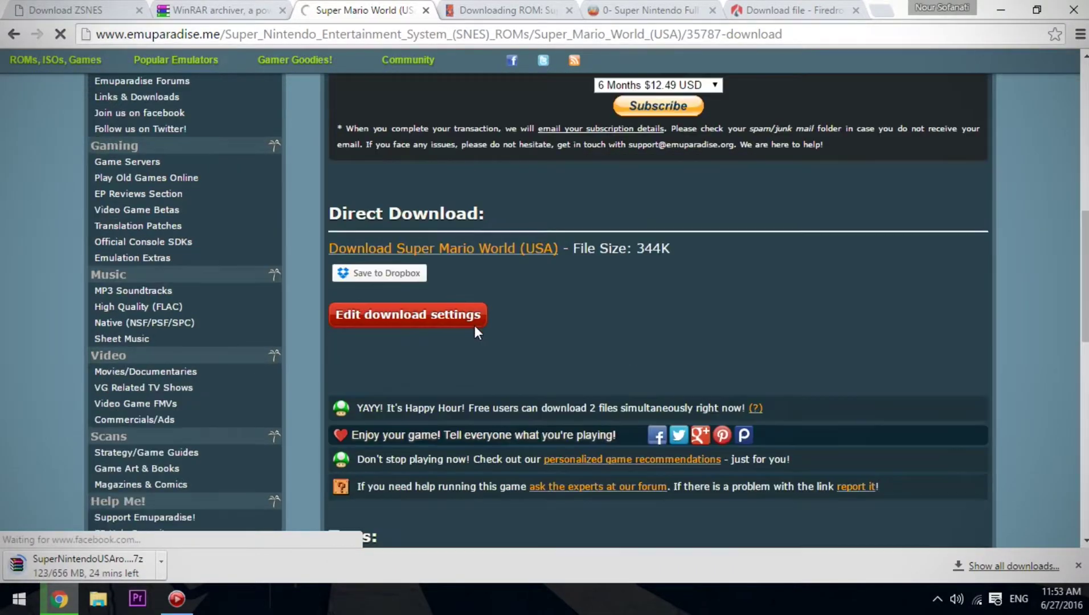
{"action": "left_click", "coordinate": [426, 253]}
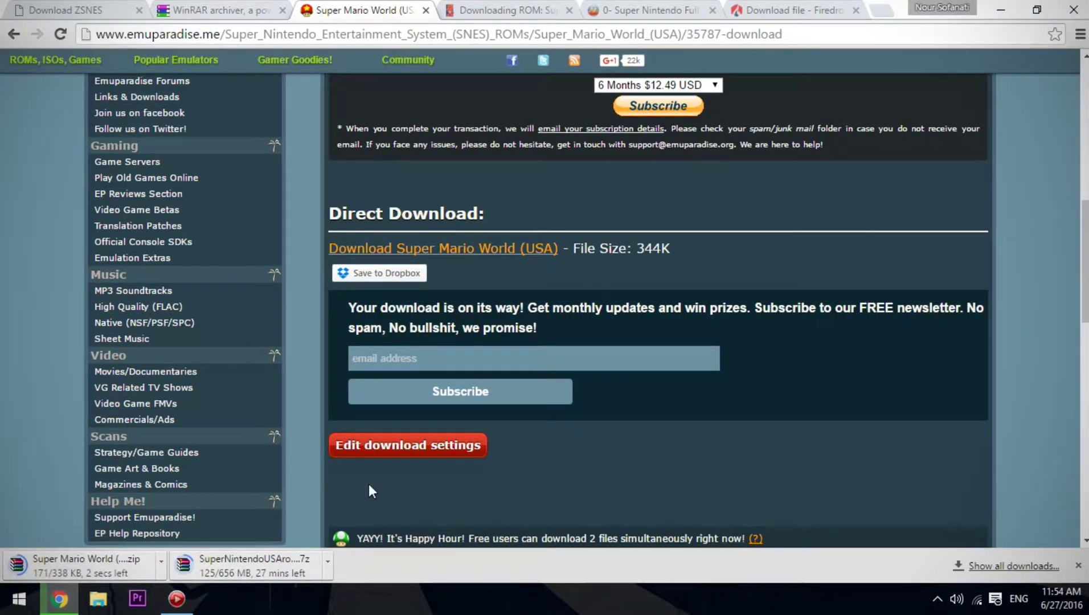
Step: Snap Chrome right, extract Super Mario World (USA).sfc into the desktop ZSNES folder, and open that folder
{"action": "double_click", "coordinate": [905, 13]}
{"action": "left_click_drag", "start_coordinate": [903, 26], "coordinate": [1088, 69]}
{"action": "left_click", "coordinate": [675, 563]}
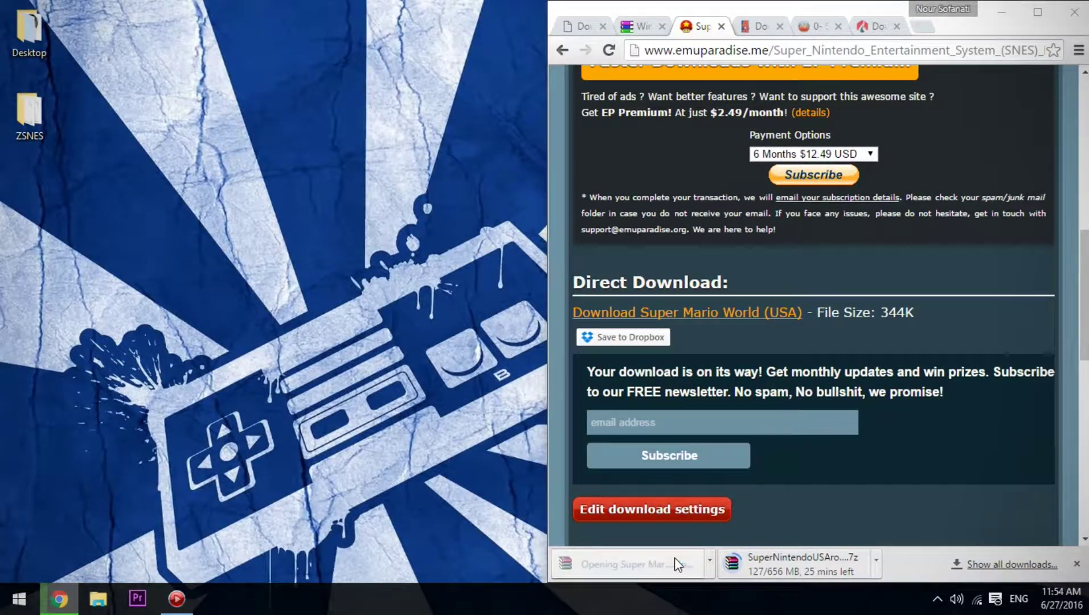
{"action": "left_click_drag", "start_coordinate": [268, 272], "coordinate": [24, 121]}
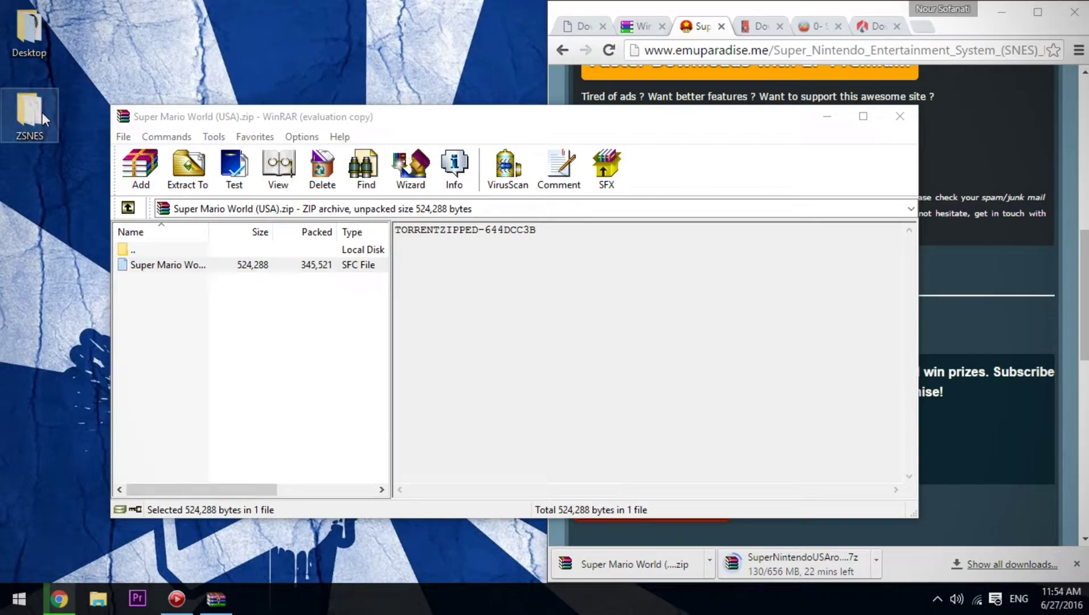
{"action": "double_click", "coordinate": [43, 112]}
{"action": "left_click_drag", "start_coordinate": [347, 331], "coordinate": [398, 169]}
{"action": "left_click", "coordinate": [451, 349]}
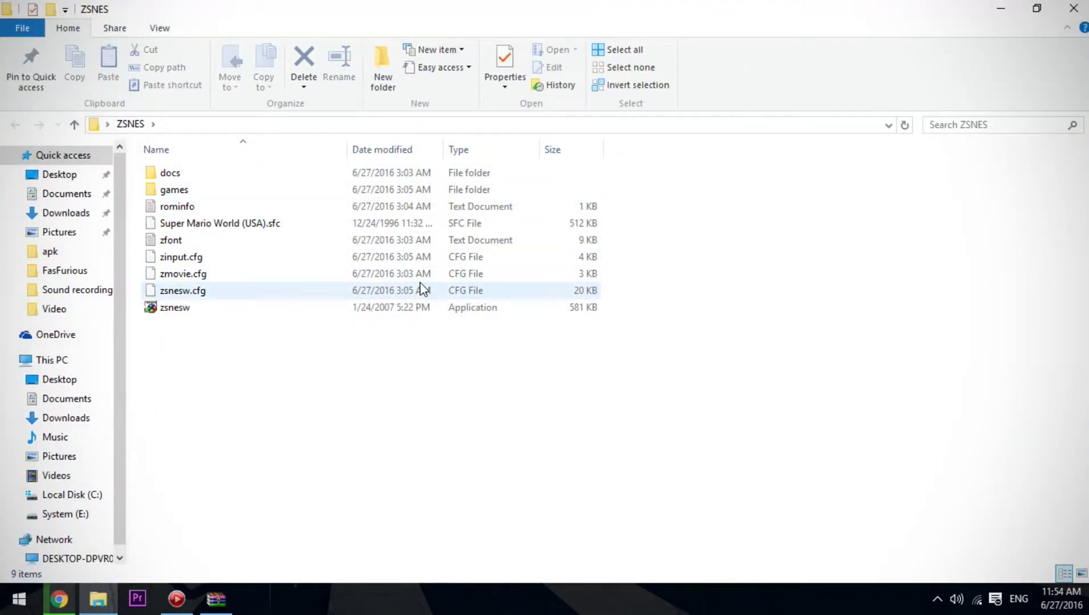
Step: Move Super Mario World (USA).sfc into the games subfolder of ZSNES
{"action": "left_click_drag", "start_coordinate": [425, 223], "coordinate": [417, 190]}
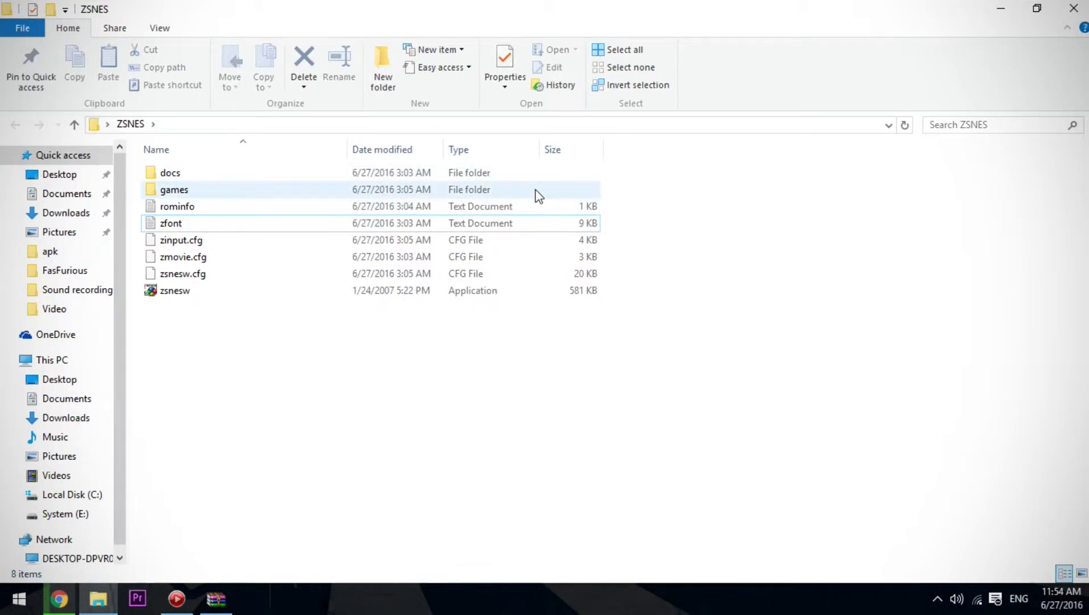
Step: Launch zsnesw from the ZSNES folder and dismiss the emulator's game menu
{"action": "left_click", "coordinate": [470, 296]}
{"action": "double_click", "coordinate": [470, 296]}
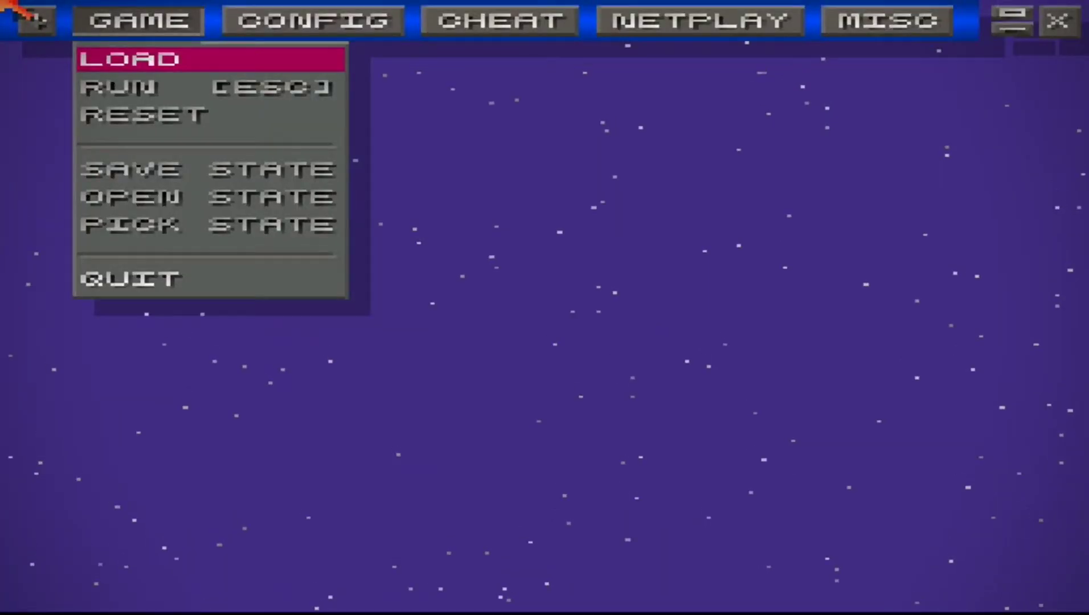
{"action": "key", "text": "Up"}
{"action": "key", "text": "Up"}
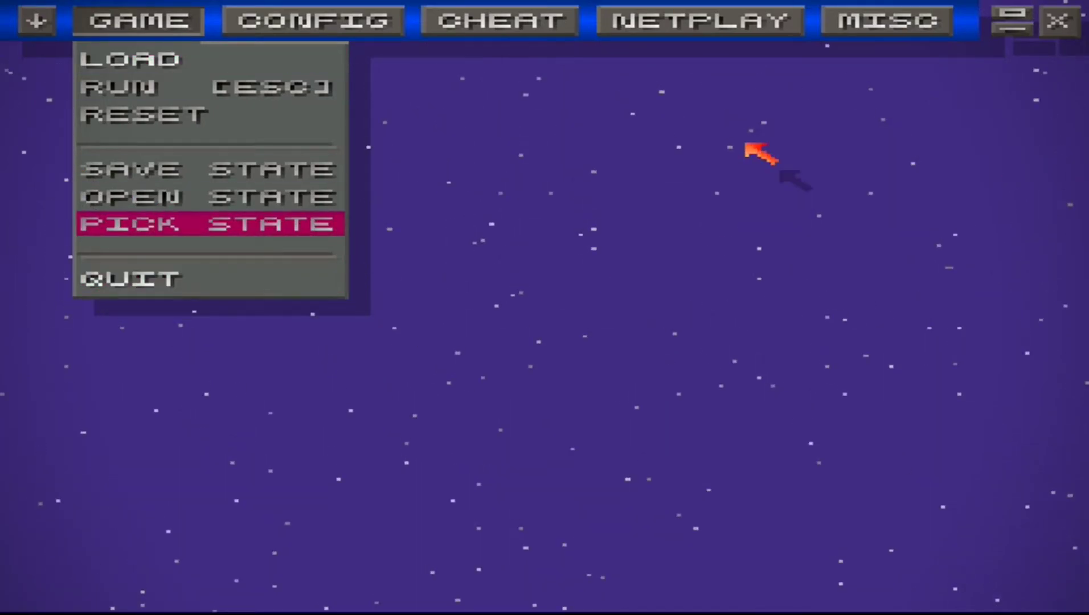
{"action": "key", "text": "Escape"}
Step: In CONFIG > INPUT, set player 1's device to KEYBOARD/GAMEPAD after checking player 2's settings
{"action": "left_click", "coordinate": [357, 26]}
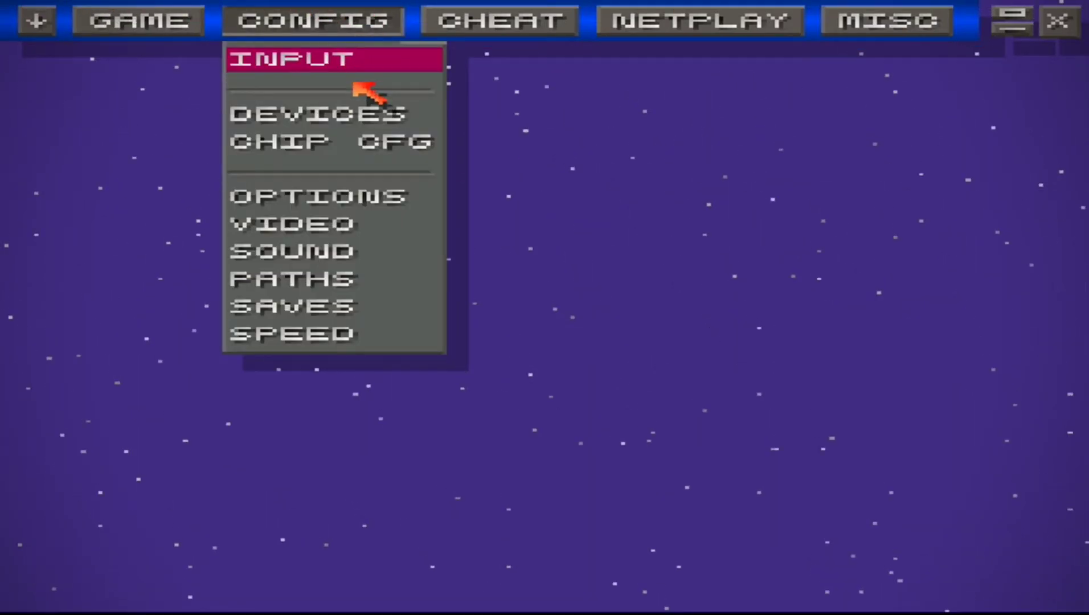
{"action": "left_click", "coordinate": [269, 62]}
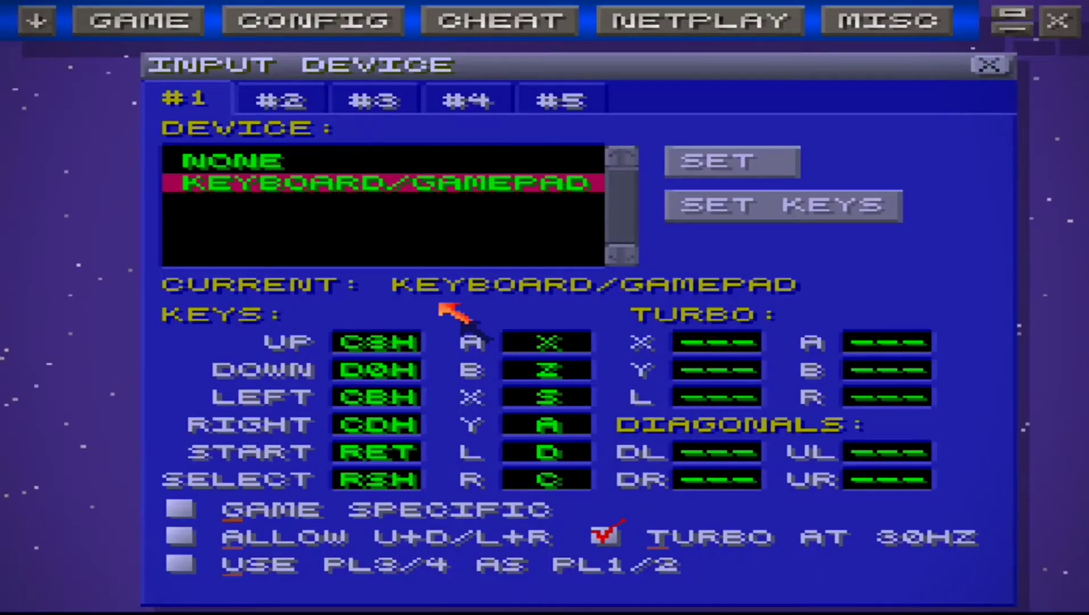
{"action": "left_click", "coordinate": [390, 161]}
{"action": "left_click", "coordinate": [388, 191]}
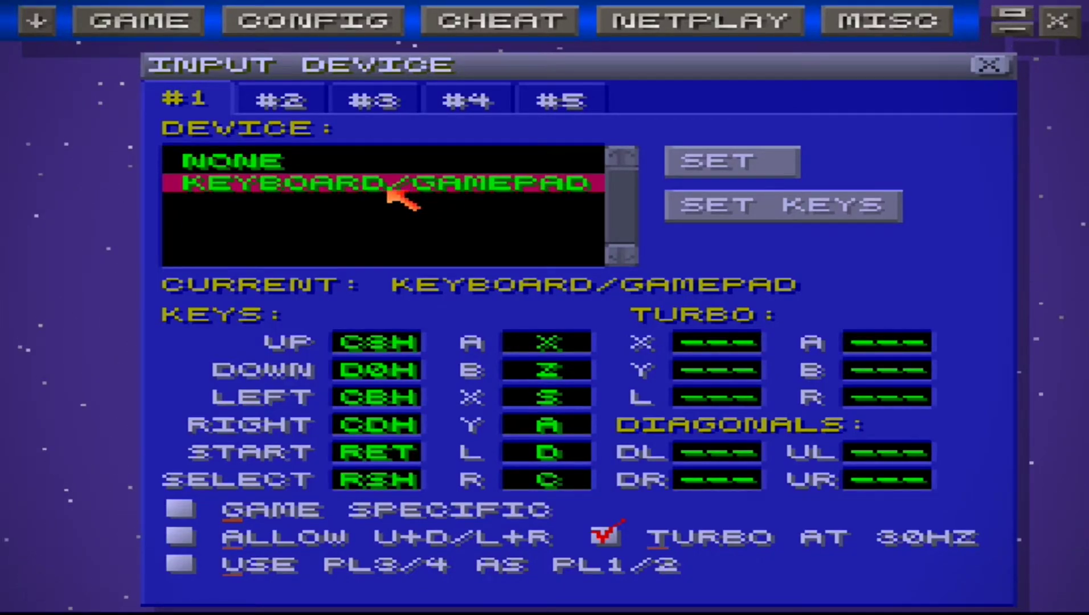
{"action": "left_click", "coordinate": [299, 111]}
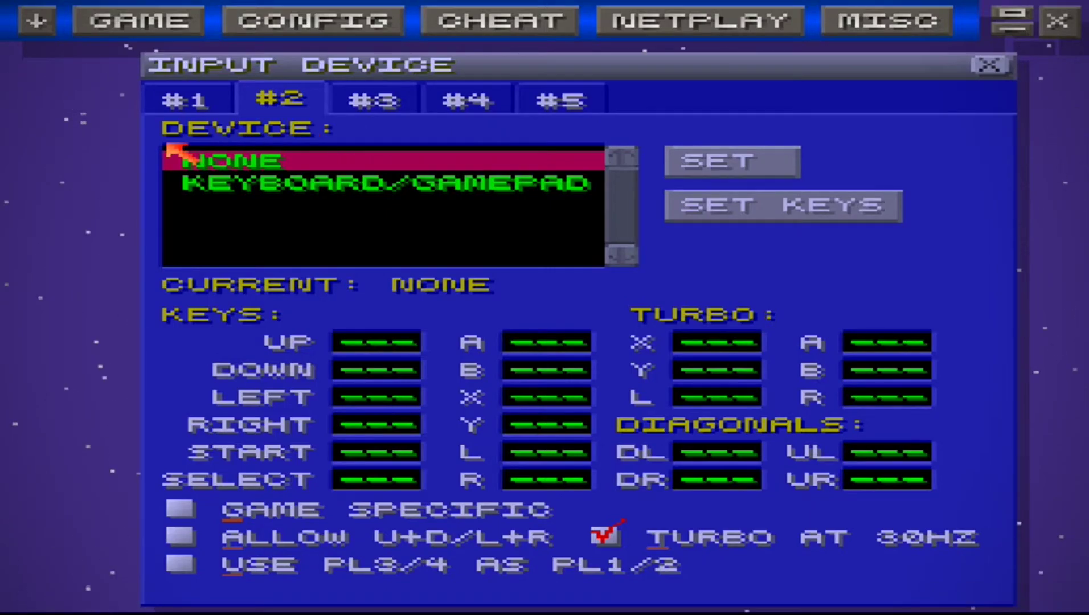
{"action": "left_click", "coordinate": [187, 98]}
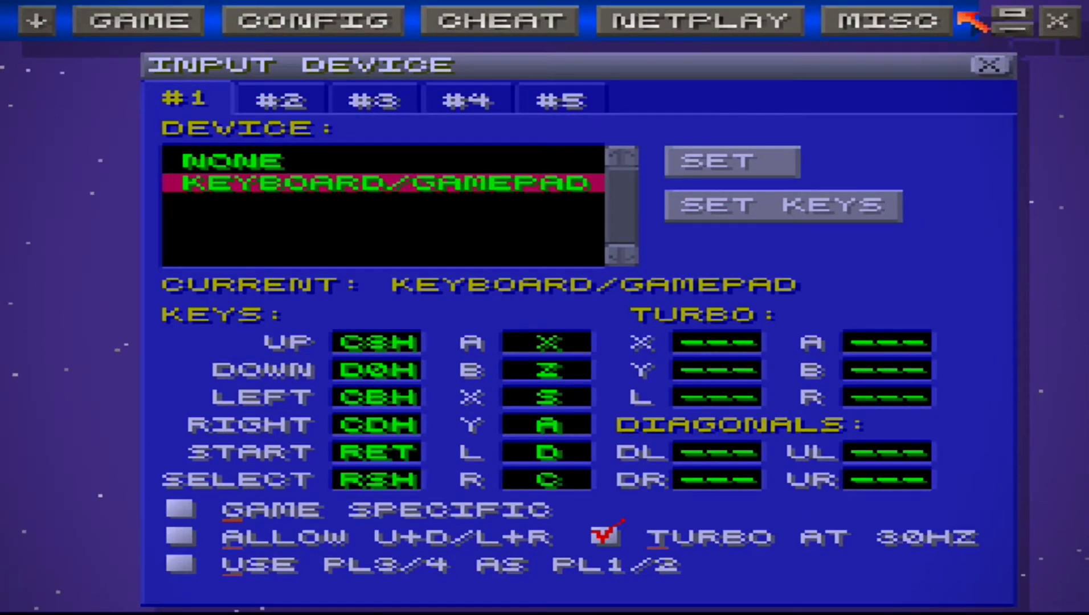
Step: Load Super Mario World (USA) from the GAMES folder and advance past its title screen
{"action": "left_click", "coordinate": [990, 65]}
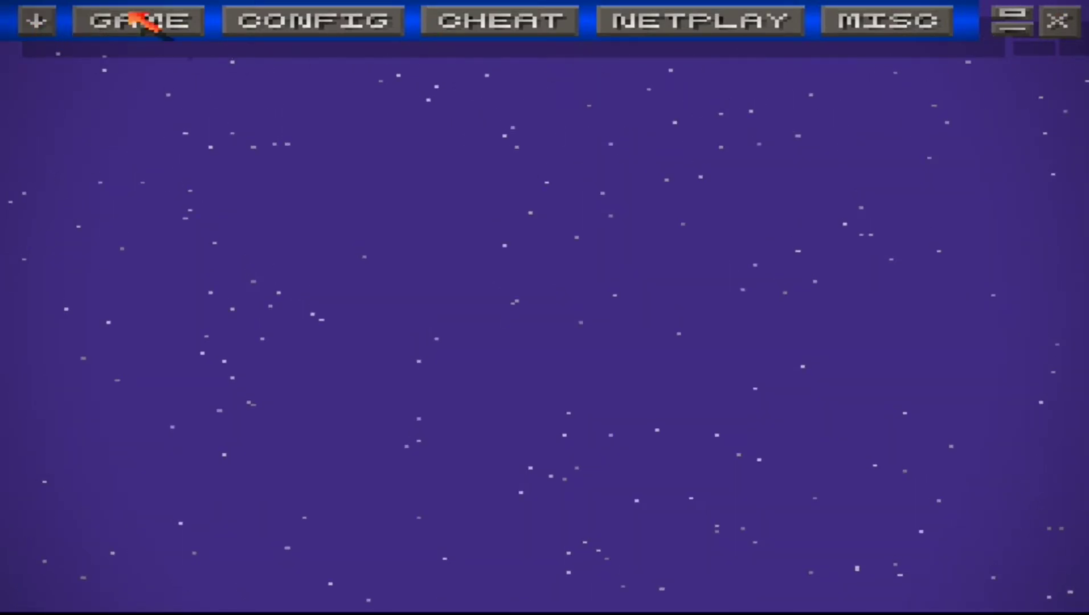
{"action": "left_click", "coordinate": [130, 13]}
{"action": "left_click", "coordinate": [234, 61]}
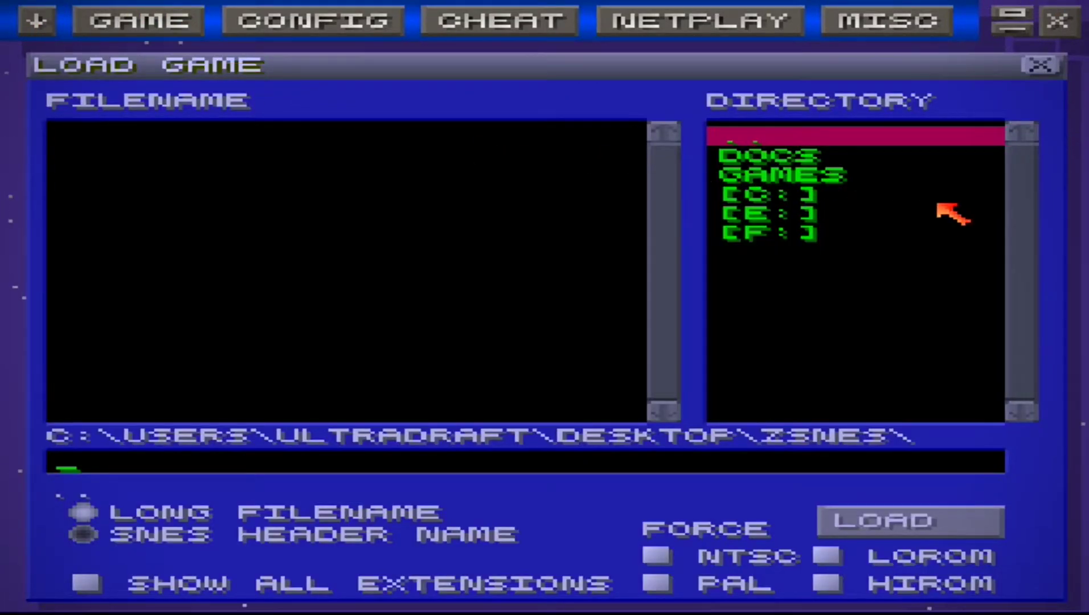
{"action": "double_click", "coordinate": [831, 172]}
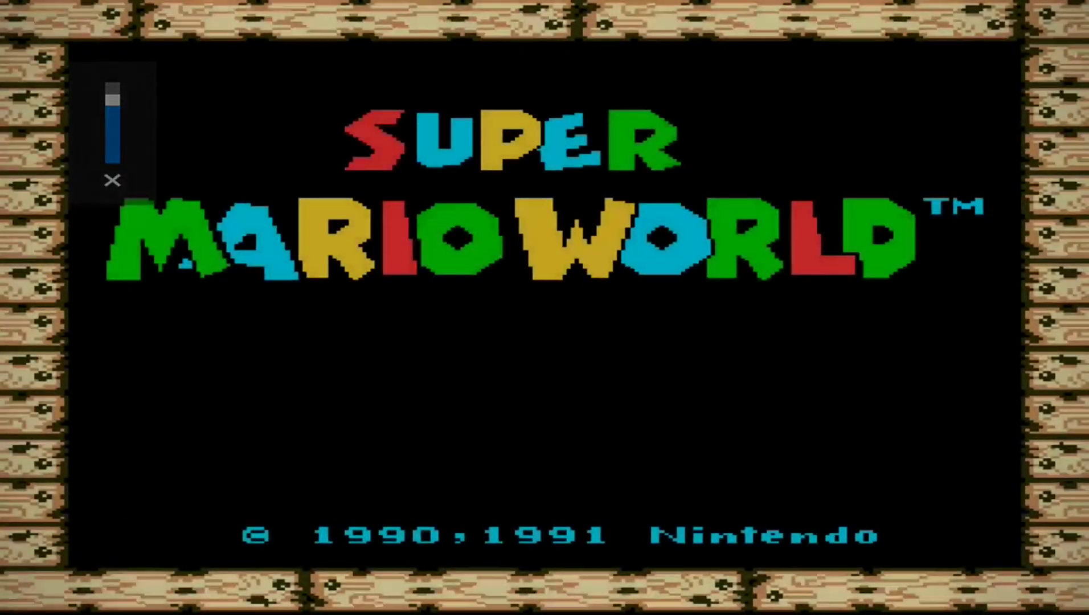
{"action": "key", "text": "Return"}
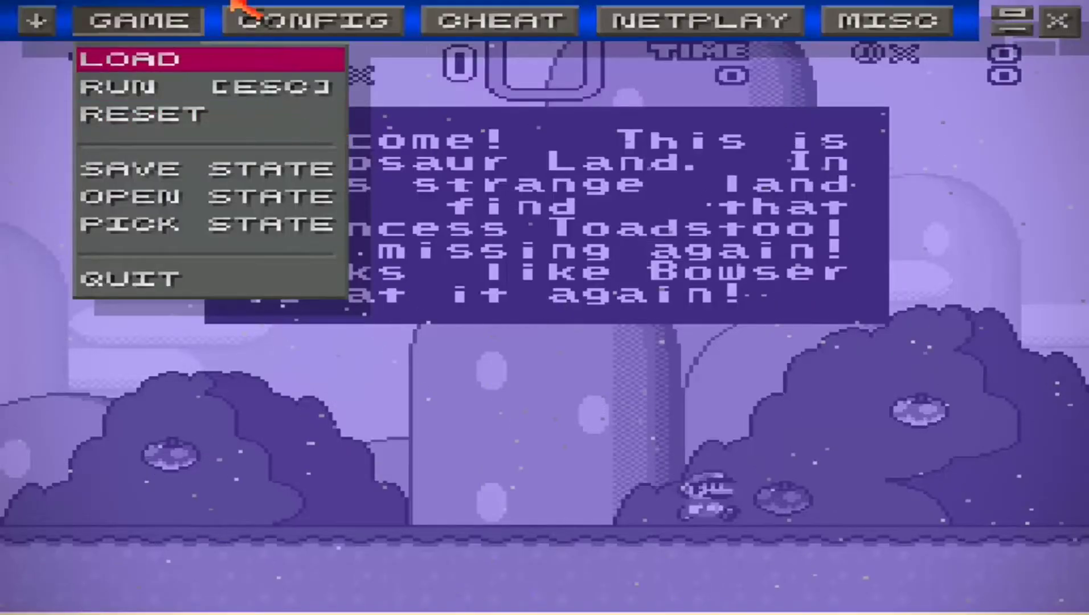
Step: In CONFIG > INPUT, map player 1's START to the R key and SELECT to E, then return to the game
{"action": "left_click", "coordinate": [388, 22]}
{"action": "left_click", "coordinate": [421, 60]}
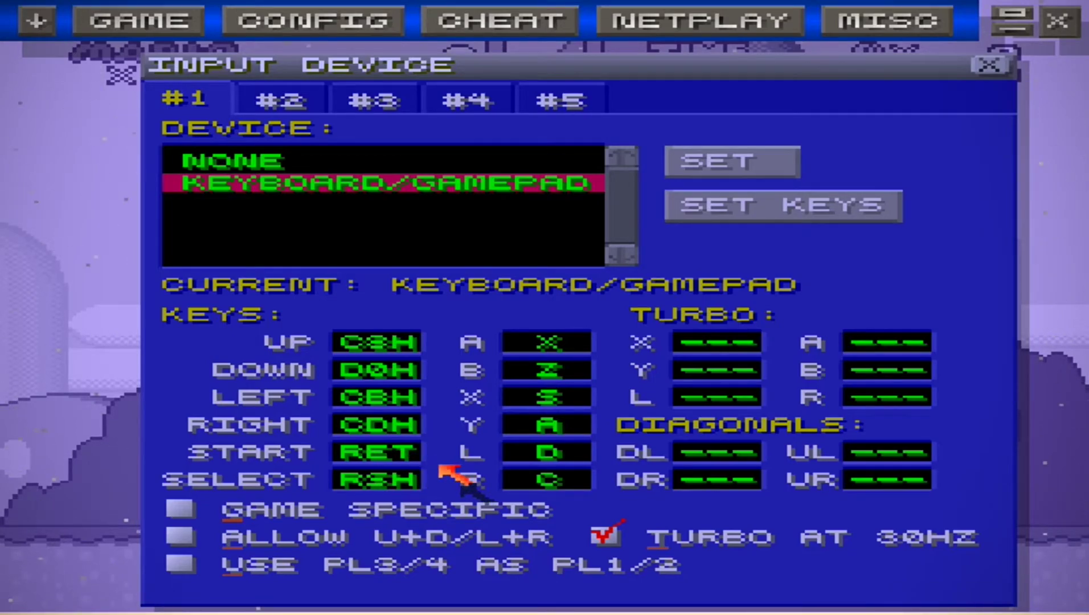
{"action": "left_click", "coordinate": [385, 452]}
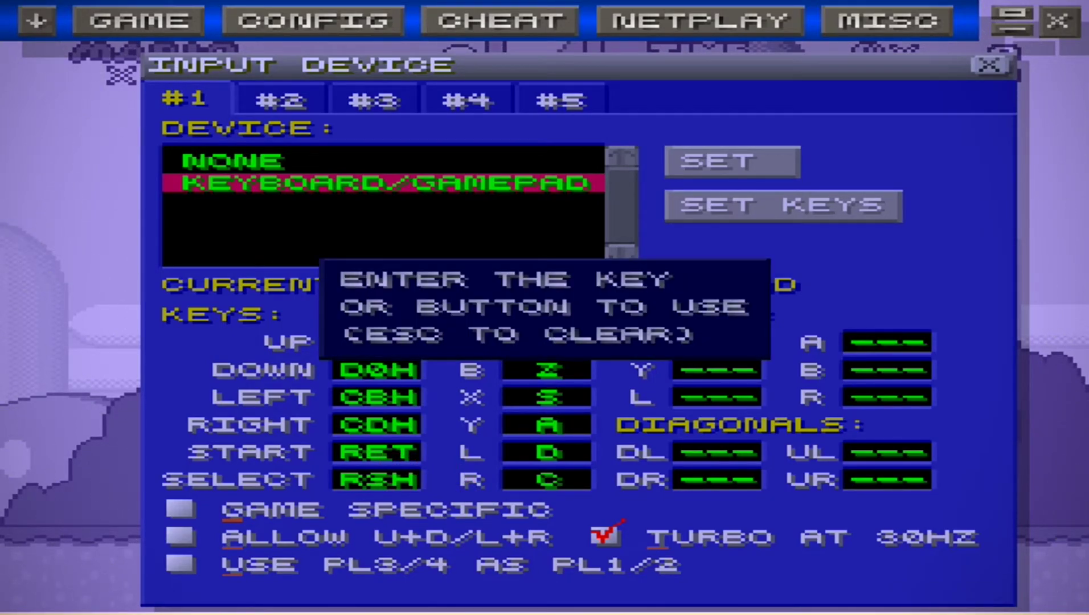
{"action": "key", "text": "r"}
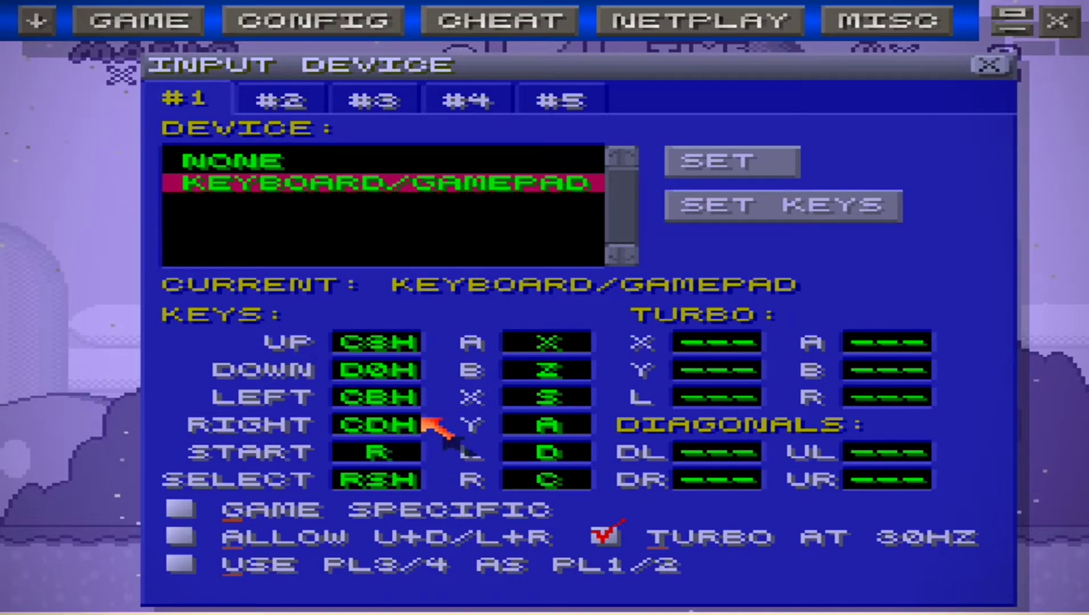
{"action": "left_click", "coordinate": [414, 482]}
{"action": "key", "text": "e"}
{"action": "key", "text": "Escape"}
{"action": "key", "text": "Escape"}
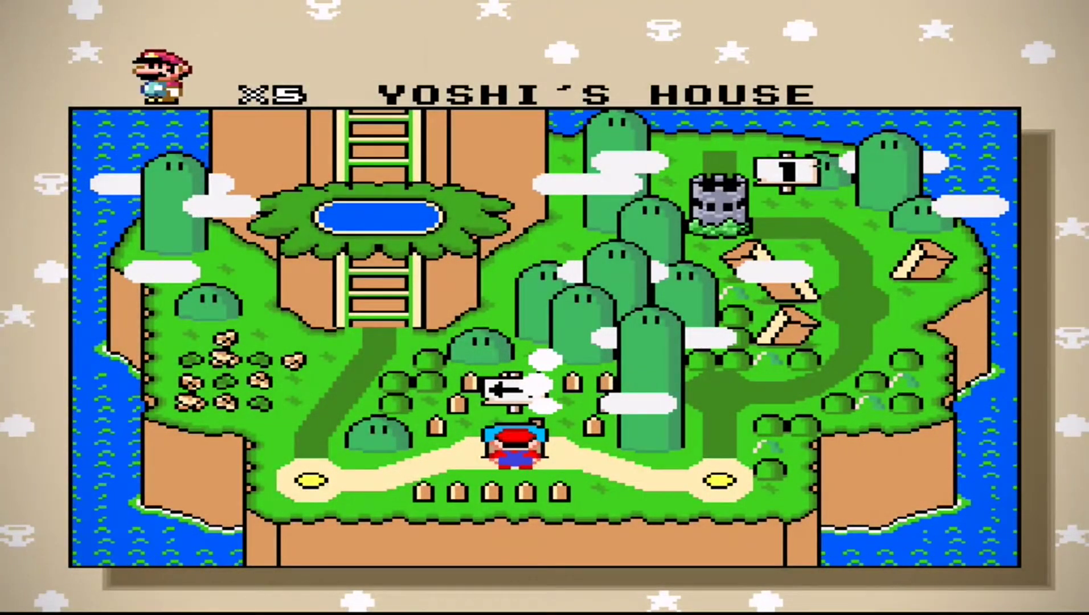
Step: Run Mario into the level, grab the red shell and kick it into the row of Koopas
{"action": "key", "text": "Right"}
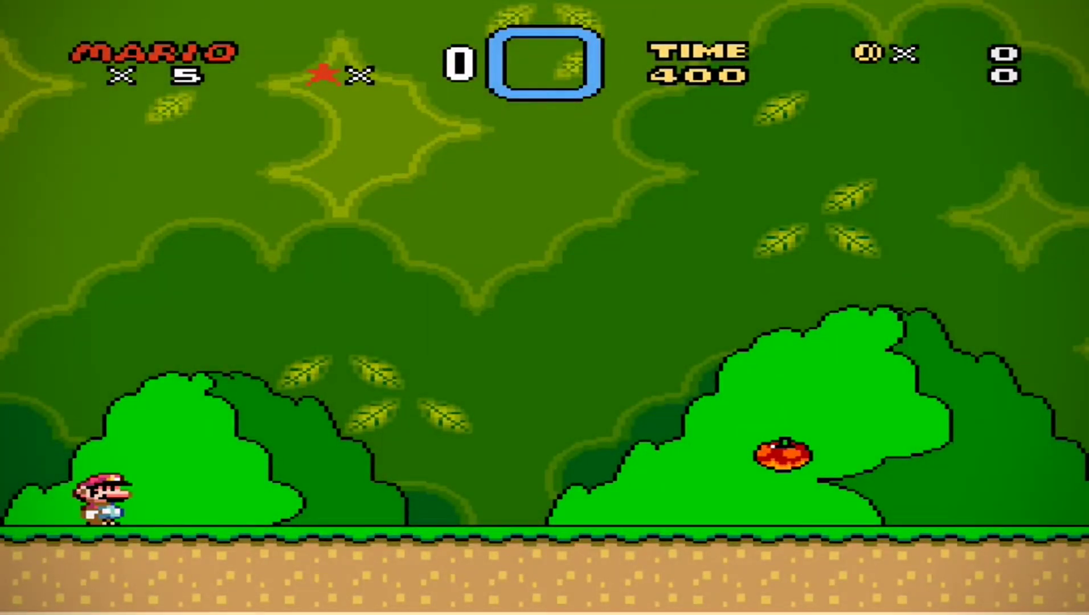
{"action": "key", "text": "Right"}
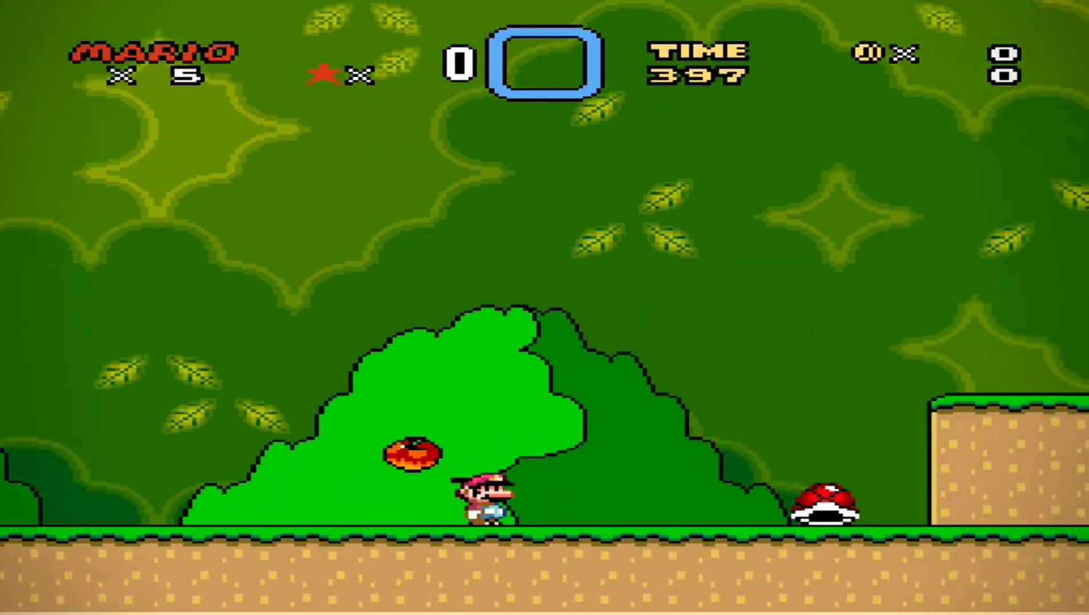
{"action": "key", "text": "x"}
{"action": "key", "text": "z"}
{"action": "key", "text": "Left"}
{"action": "key", "text": "x"}
{"action": "key", "text": "Right"}
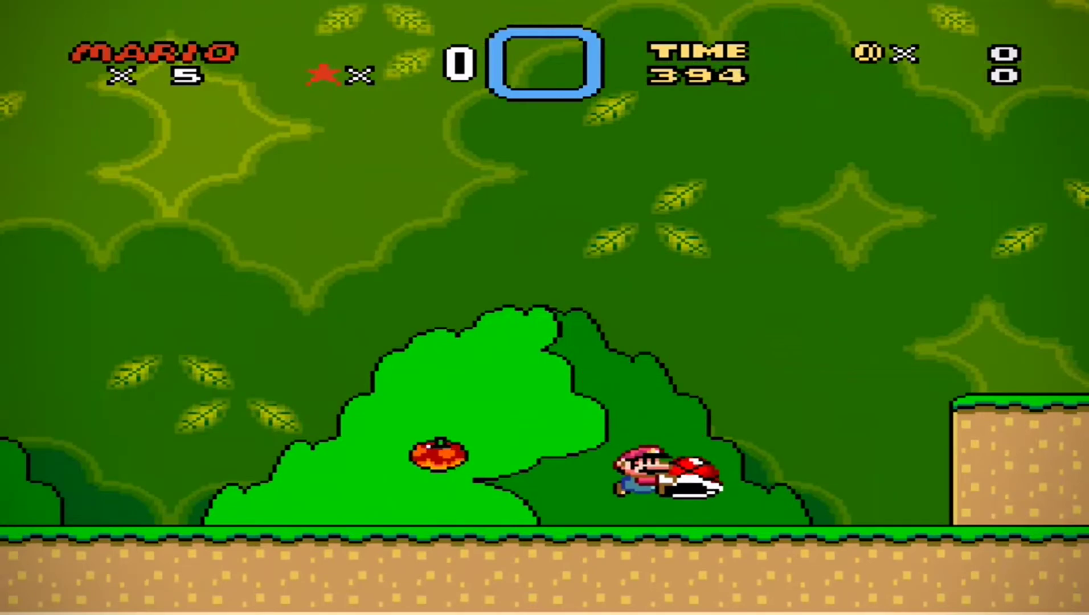
{"action": "key", "text": "x"}
{"action": "key", "text": "Right"}
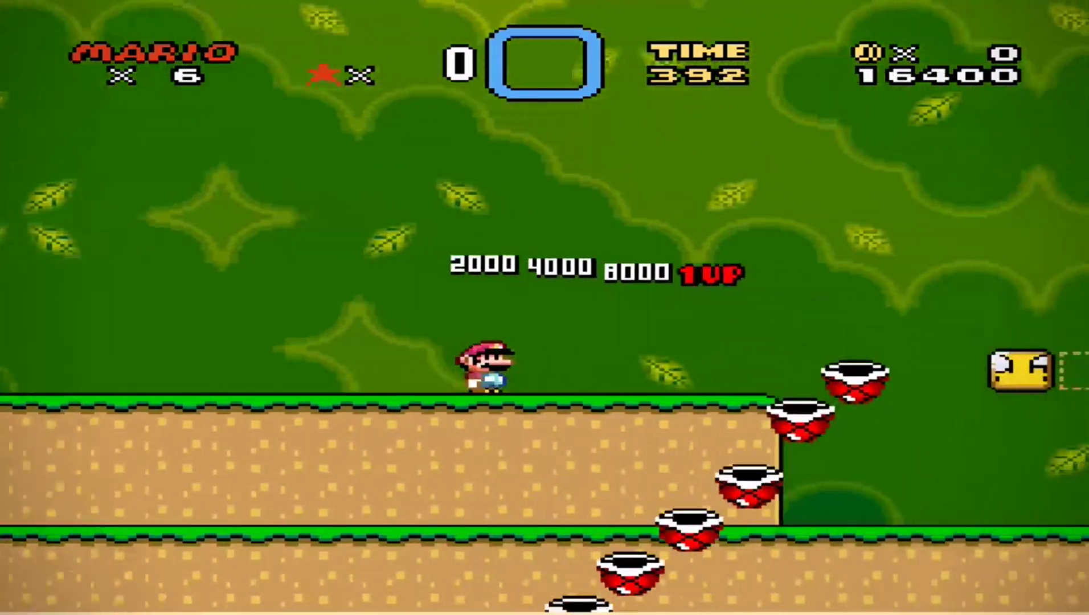
Step: Hit the ? blocks for coins along the level, then minimize ZSNES to return to Chrome
{"action": "key", "text": "x"}
{"action": "key", "text": "Left"}
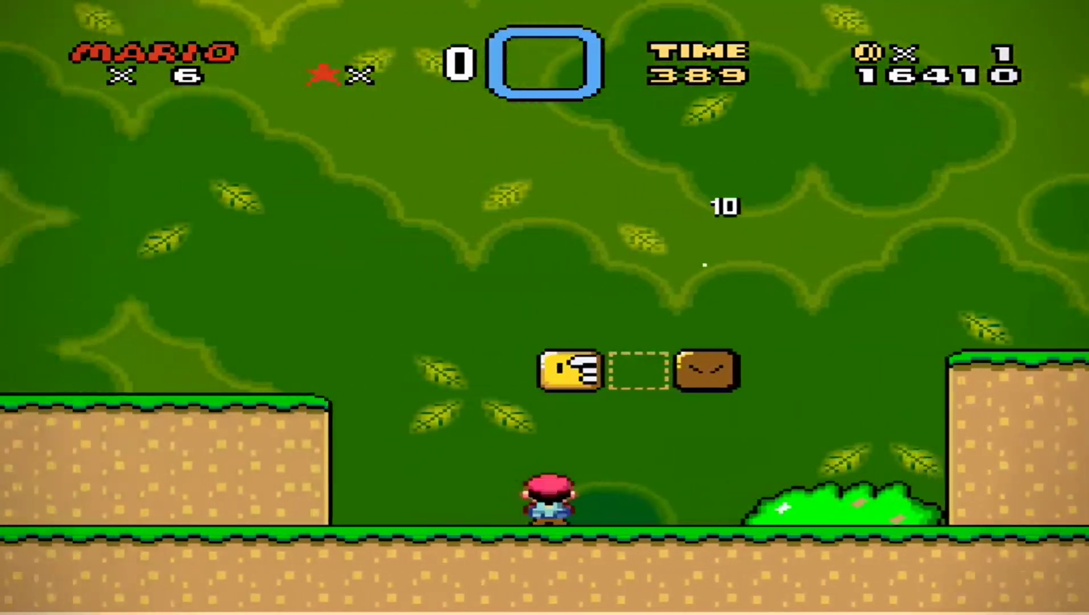
{"action": "key", "text": "x"}
{"action": "key", "text": "Right"}
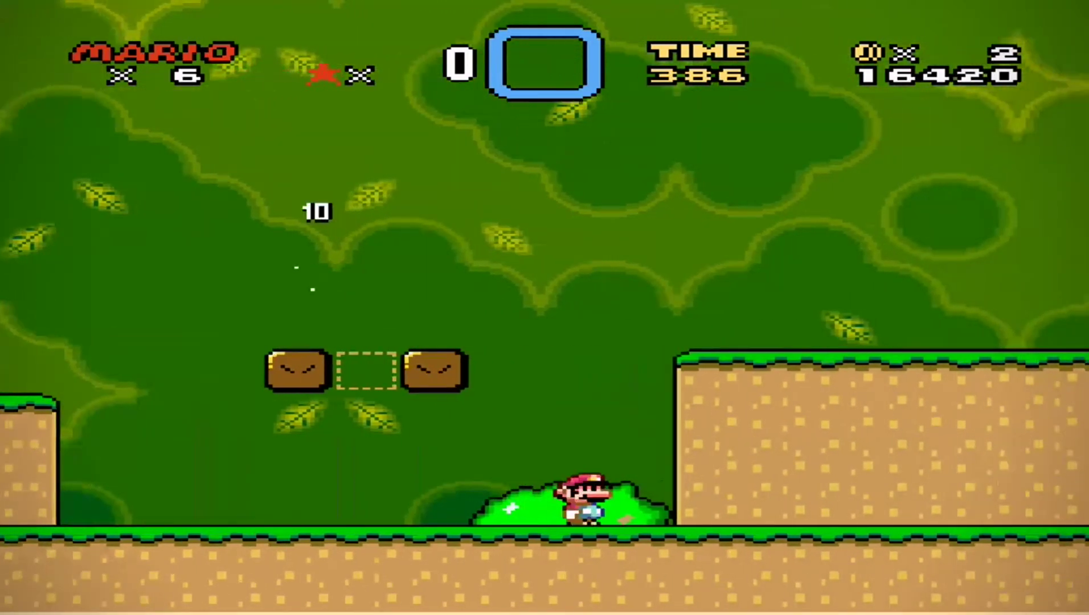
{"action": "key", "text": "x"}
{"action": "key", "text": "Right"}
{"action": "key", "text": "x"}
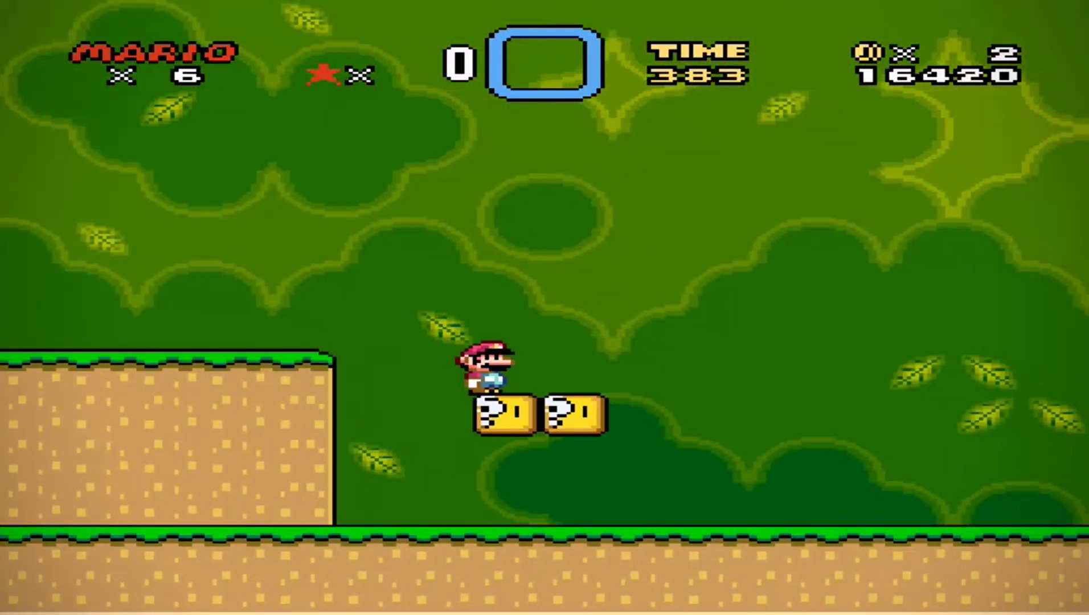
{"action": "key", "text": "x"}
{"action": "key", "text": "Left"}
{"action": "key", "text": "x"}
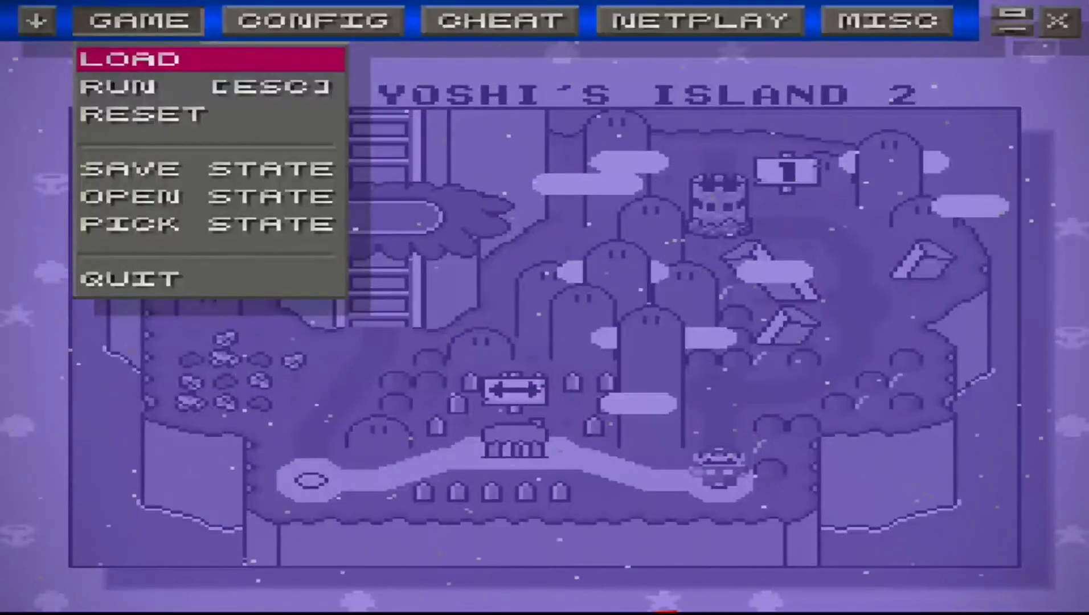
{"action": "left_click", "coordinate": [1013, 21]}
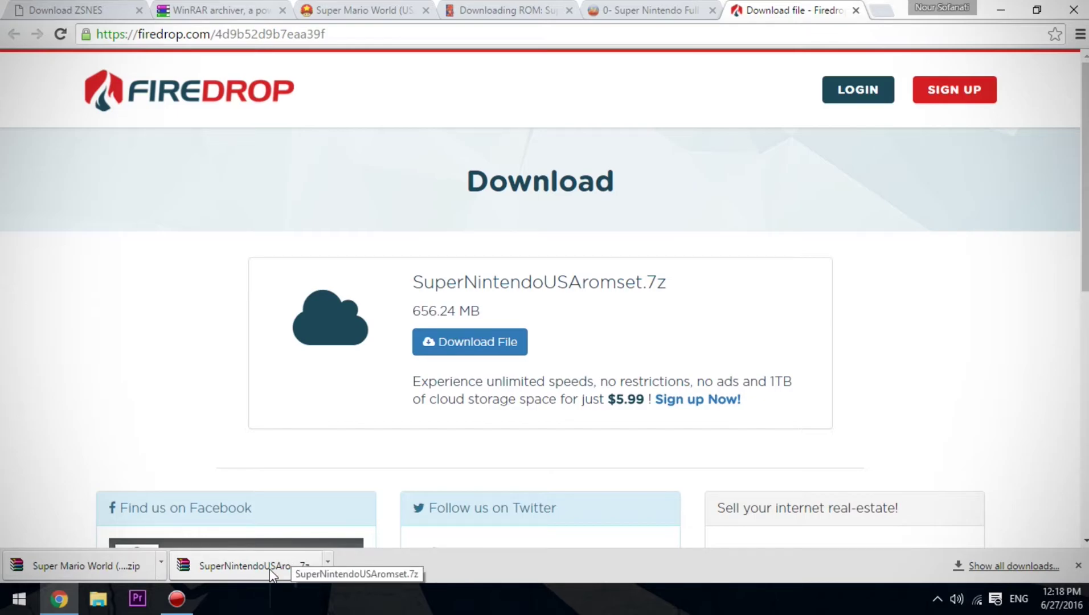
Step: Open SuperNintendoUSAromset.7z in WinRAR, enter the SNES COMPLETE (U) [!] ROMSET folder and maximize the window
{"action": "left_click", "coordinate": [1037, 10]}
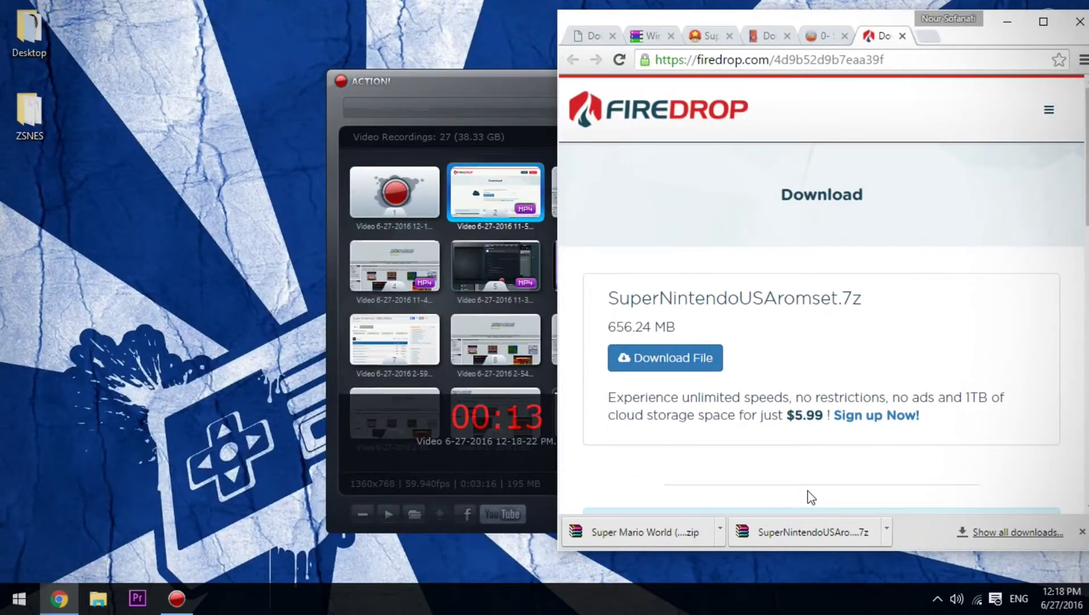
{"action": "left_click", "coordinate": [816, 532]}
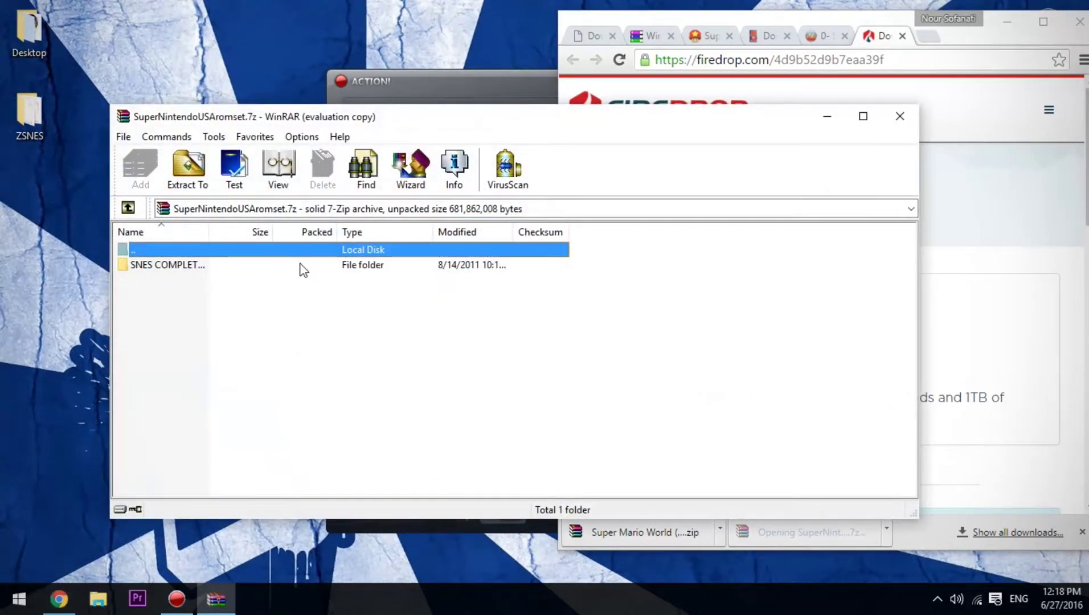
{"action": "double_click", "coordinate": [301, 265]}
{"action": "scroll", "coordinate": [293, 261], "scroll_direction": "down", "scroll_amount": 15}
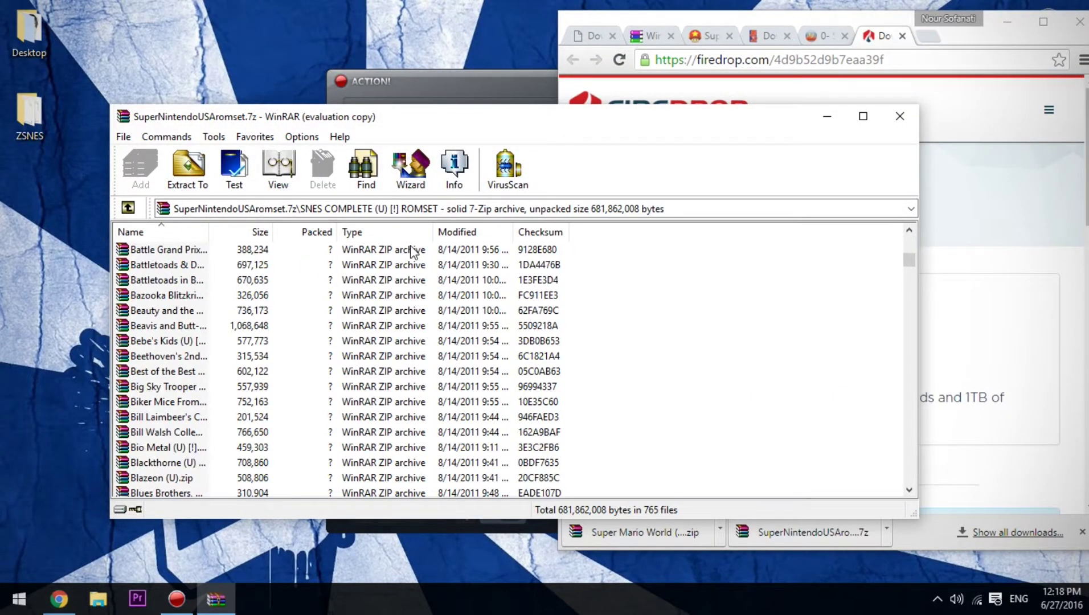
{"action": "left_click", "coordinate": [861, 117]}
Step: Jump to the M titles, select Mega Man VII (U).zip and widen the Name column
{"action": "scroll", "coordinate": [579, 219], "scroll_direction": "down", "scroll_amount": 20}
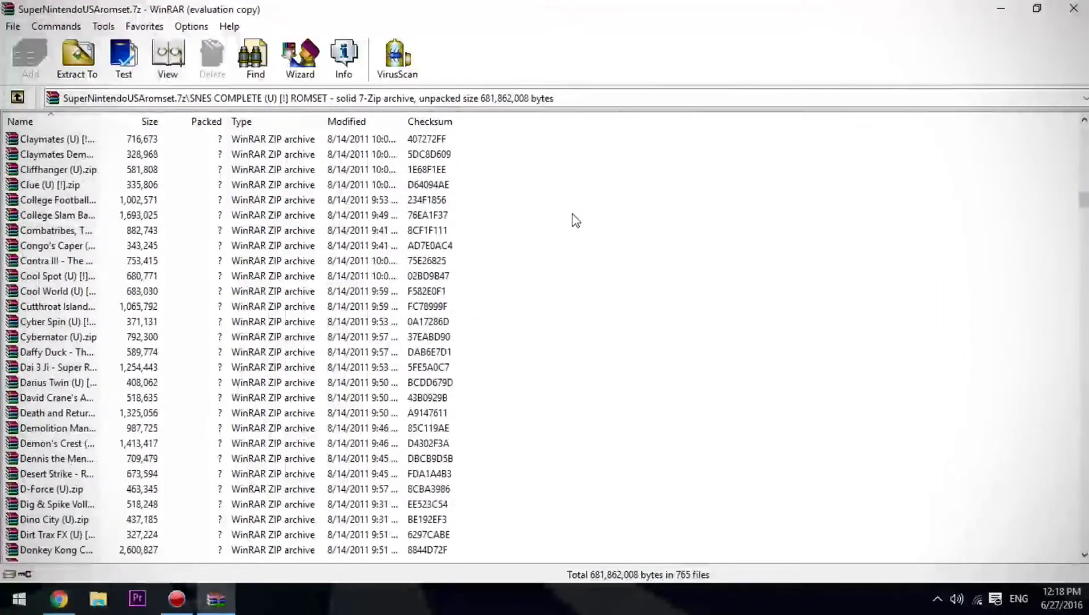
{"action": "scroll", "coordinate": [576, 221], "scroll_direction": "down", "scroll_amount": 20}
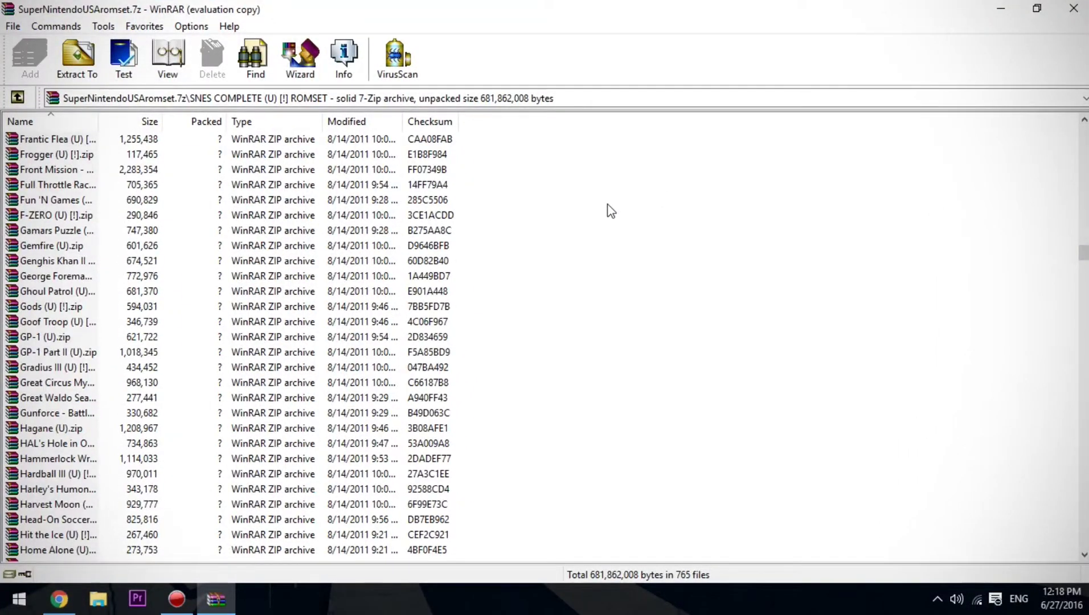
{"action": "scroll", "coordinate": [611, 211], "scroll_direction": "down", "scroll_amount": 20}
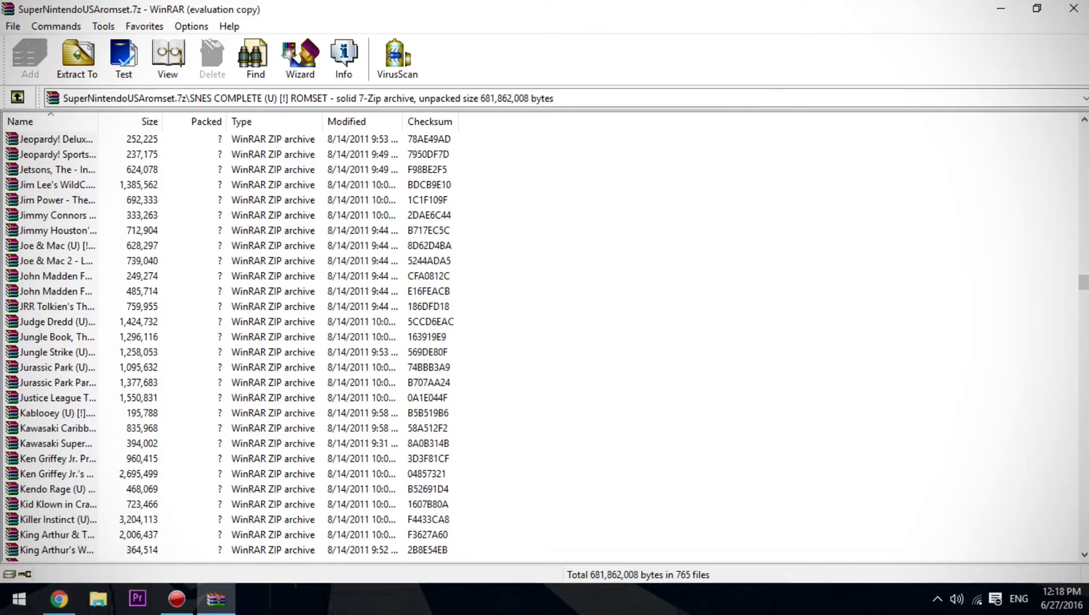
{"action": "left_click_drag", "start_coordinate": [1085, 294], "coordinate": [1072, 403]}
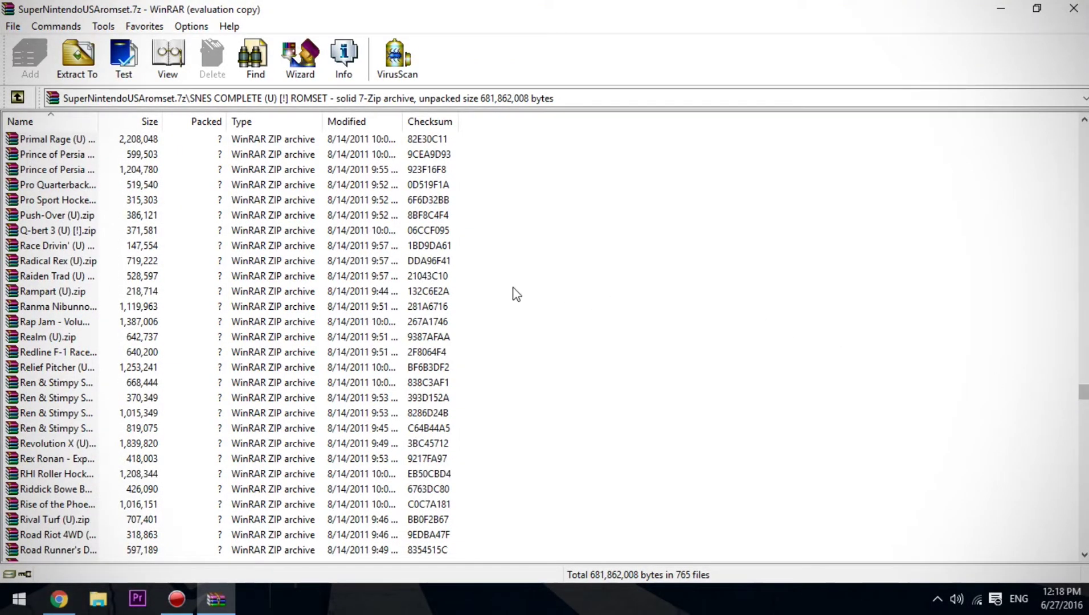
{"action": "key", "text": "m"}
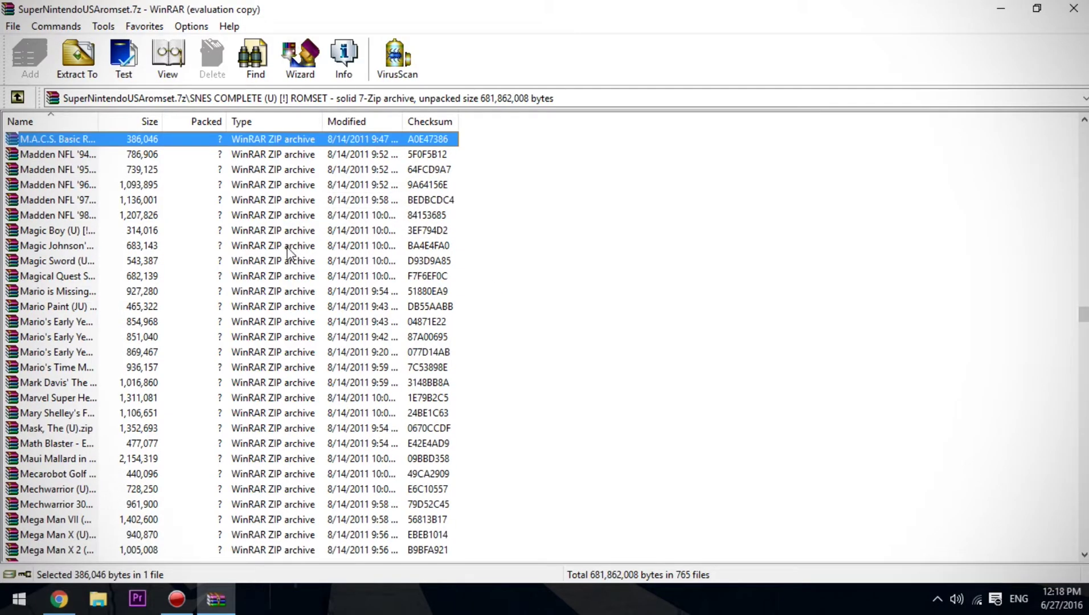
{"action": "scroll", "coordinate": [124, 308], "scroll_direction": "down", "scroll_amount": 4}
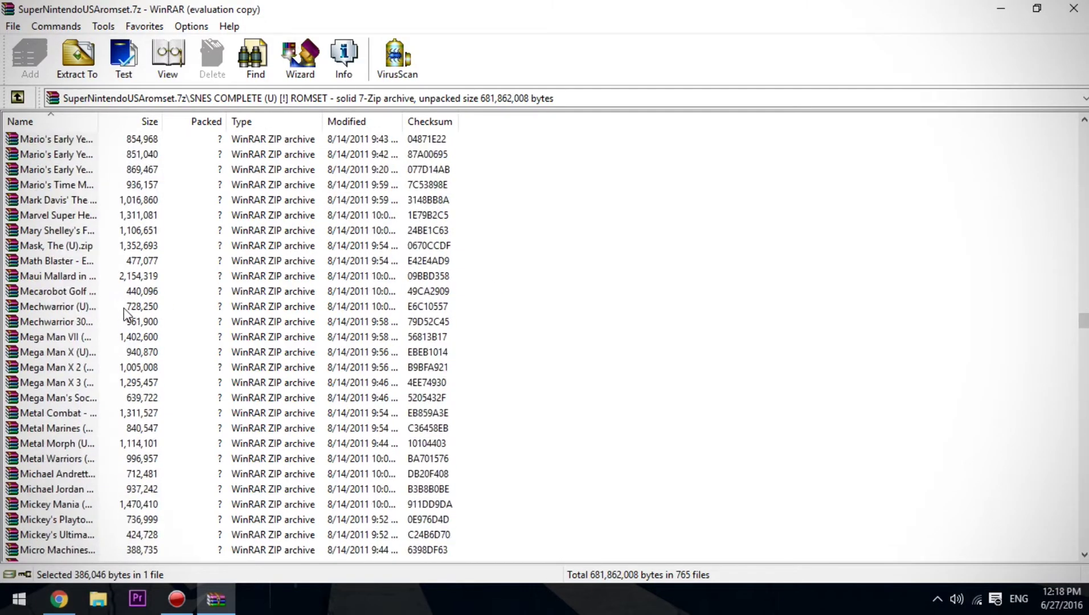
{"action": "left_click", "coordinate": [85, 338]}
{"action": "left_click_drag", "start_coordinate": [98, 121], "coordinate": [178, 135]}
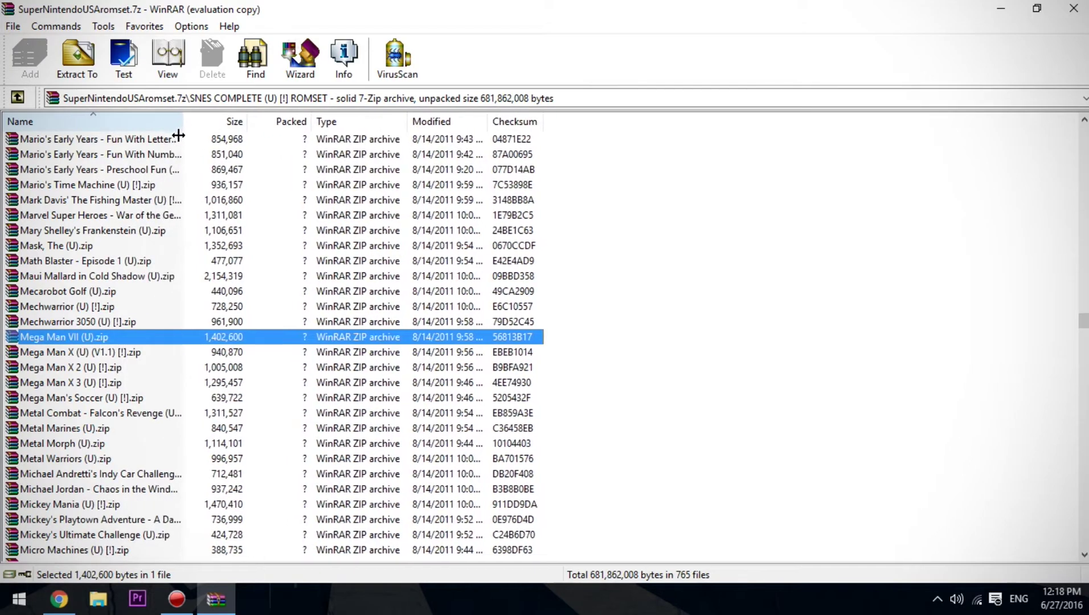
Step: Open the Mega Man VII (U).zip archive and the Desktop\ZSNES\games folder
{"action": "double_click", "coordinate": [134, 339]}
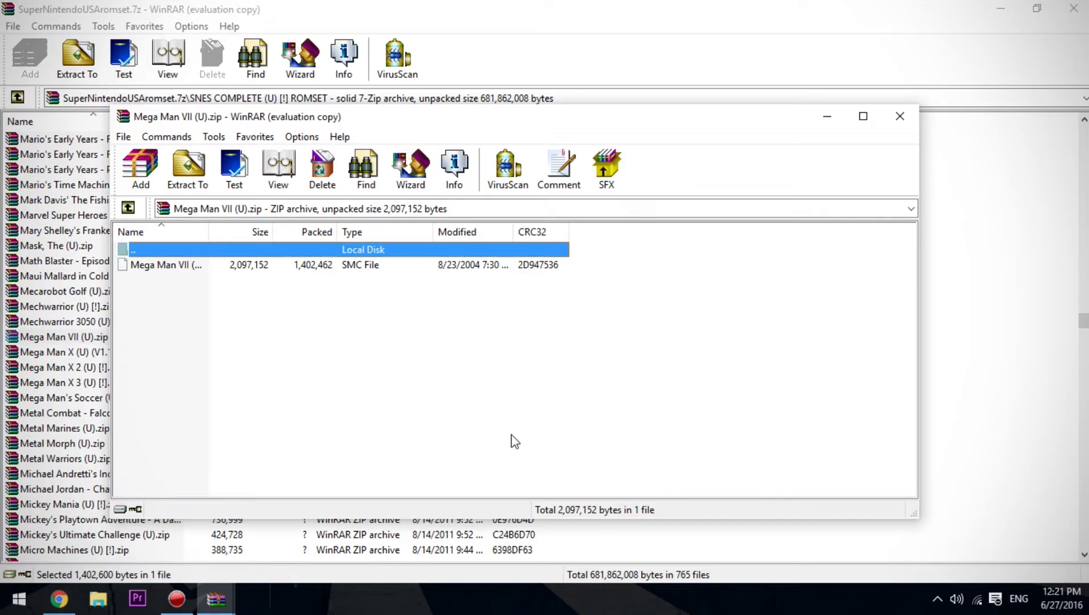
{"action": "double_click", "coordinate": [617, 7]}
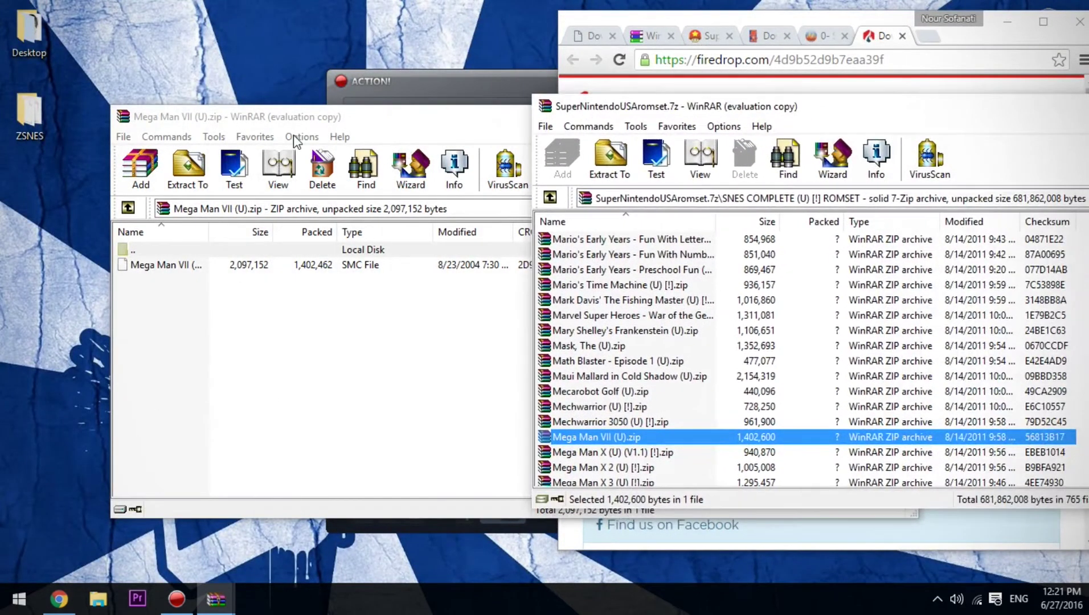
{"action": "double_click", "coordinate": [31, 117]}
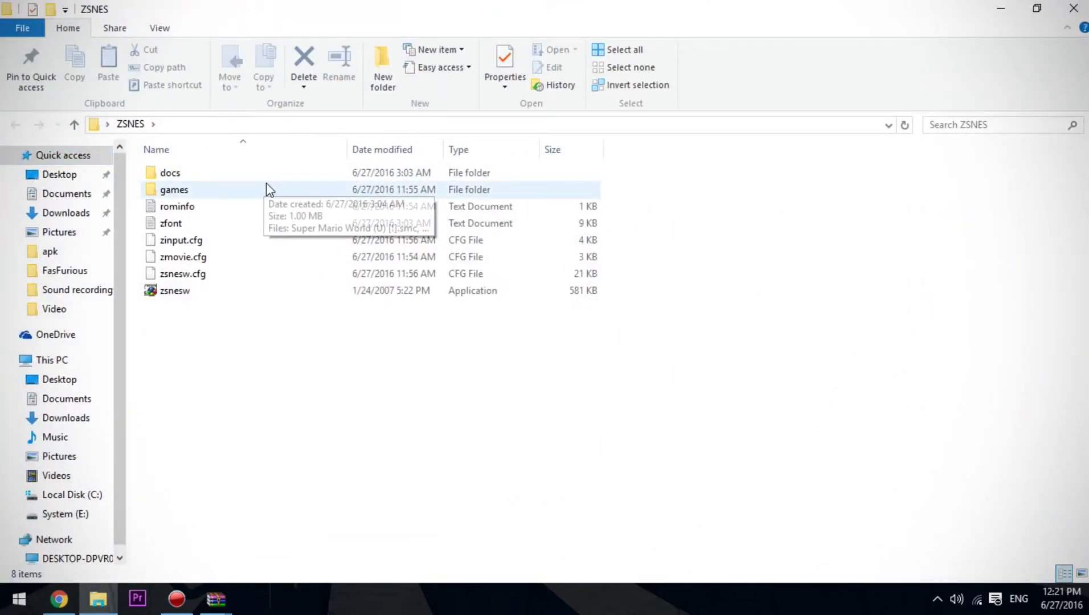
{"action": "double_click", "coordinate": [265, 190]}
Step: Copy Mega Man VII (U).smc from the archive into the ZSNES games folder
{"action": "mouse_move", "coordinate": [216, 598]}
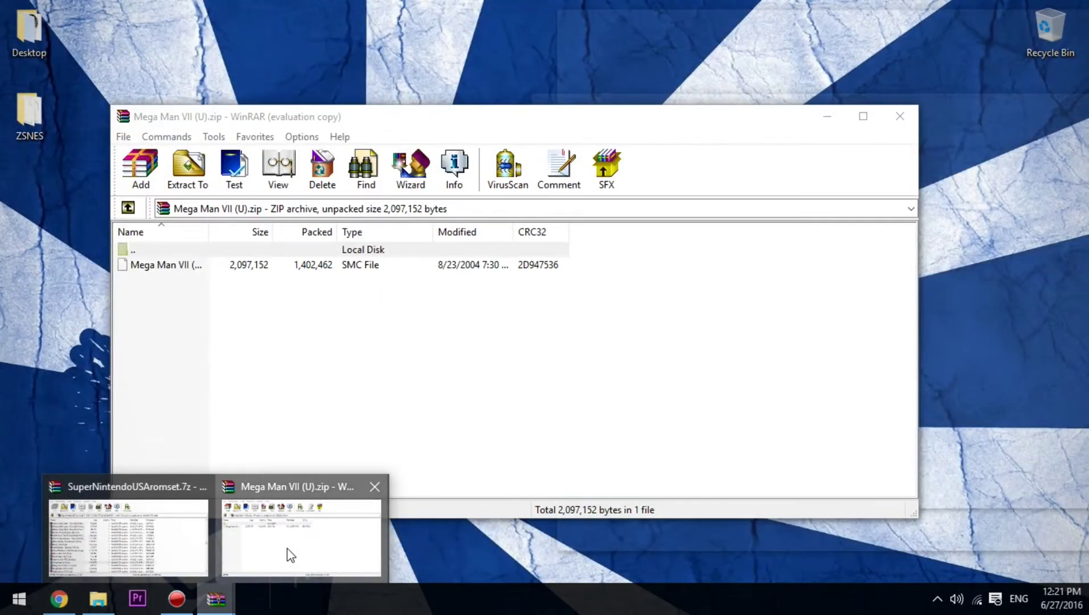
{"action": "left_click", "coordinate": [287, 548]}
{"action": "left_click_drag", "start_coordinate": [287, 125], "coordinate": [517, 117]}
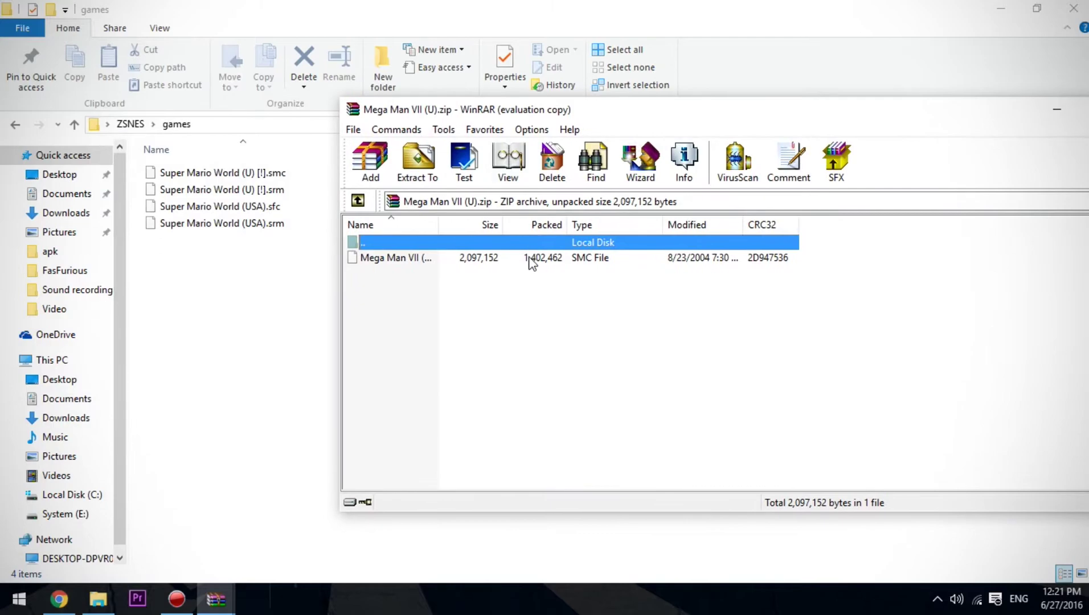
{"action": "left_click_drag", "start_coordinate": [529, 262], "coordinate": [233, 299]}
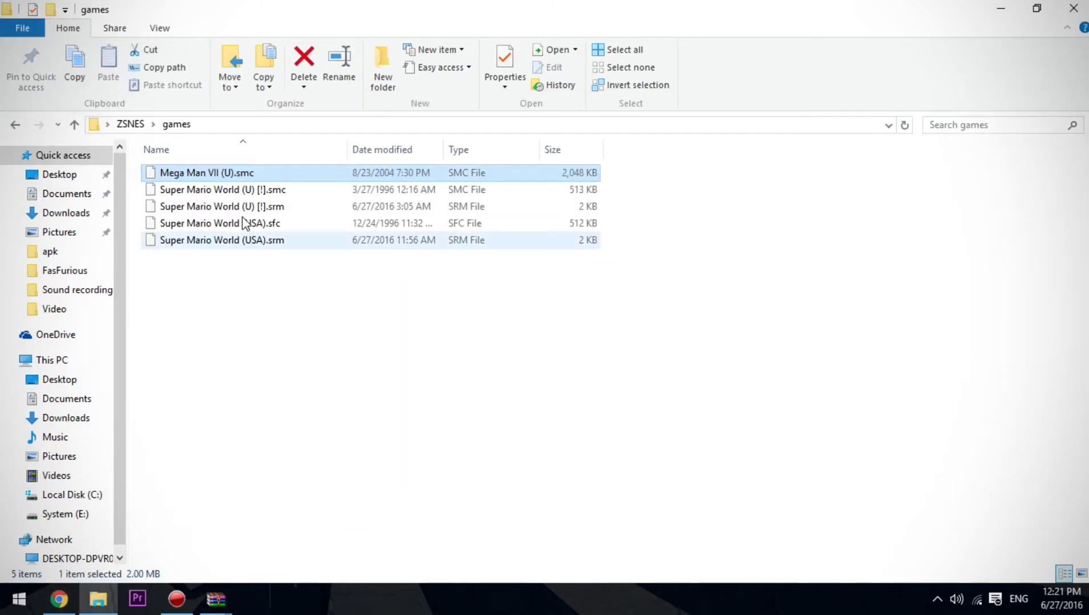
Step: Launch zsnesw from the ZSNES folder
{"action": "left_click", "coordinate": [131, 124]}
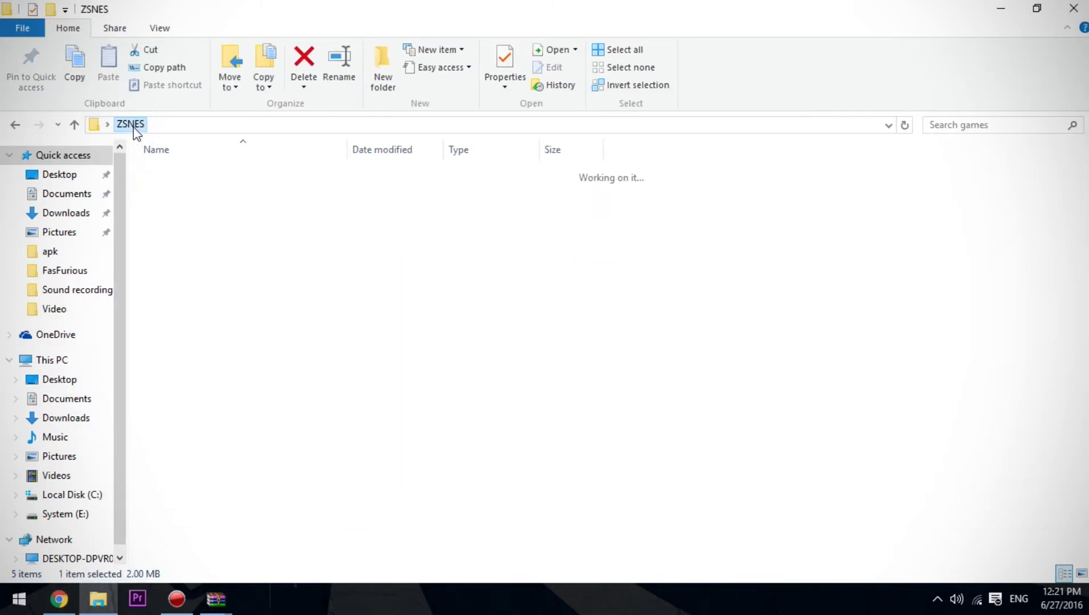
{"action": "left_click", "coordinate": [175, 291]}
{"action": "key", "text": "Return"}
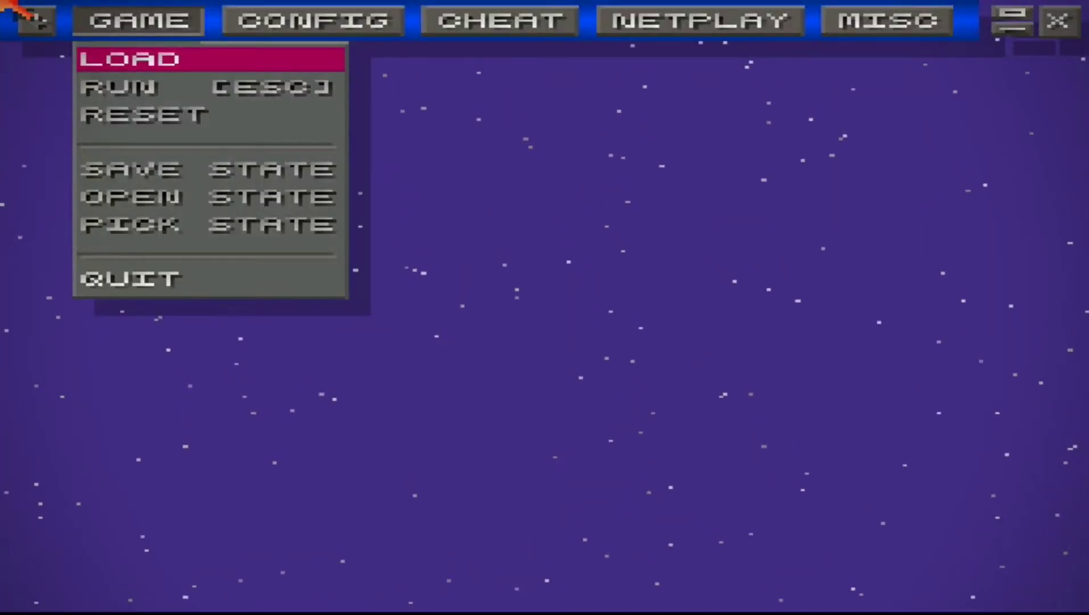
Step: Load MEGA MAN VII (U).SMC from the Load Game list to boot it
{"action": "left_click", "coordinate": [242, 59]}
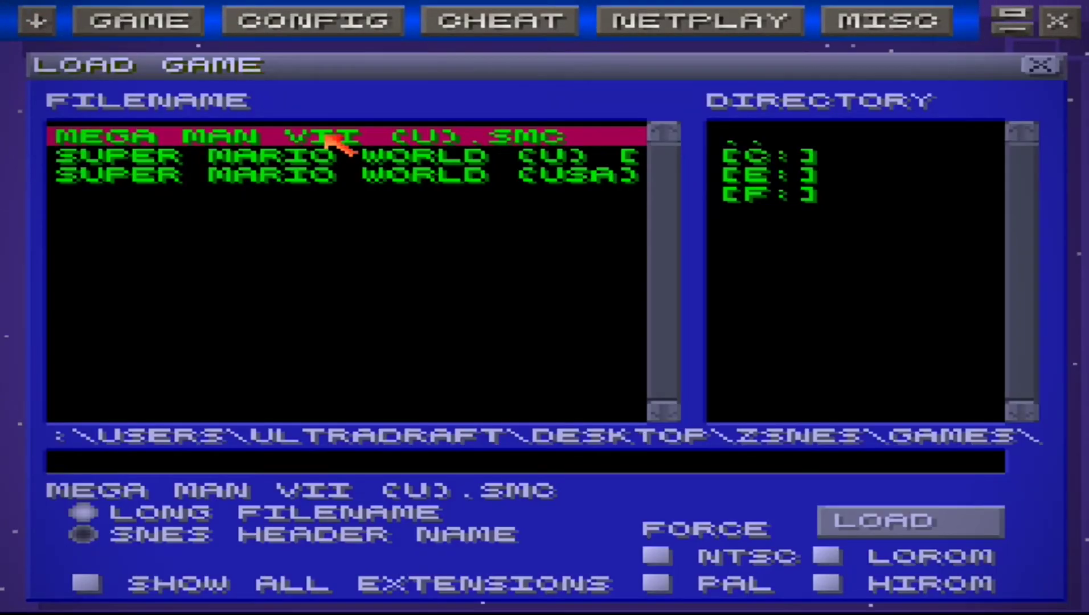
{"action": "double_click", "coordinate": [354, 136]}
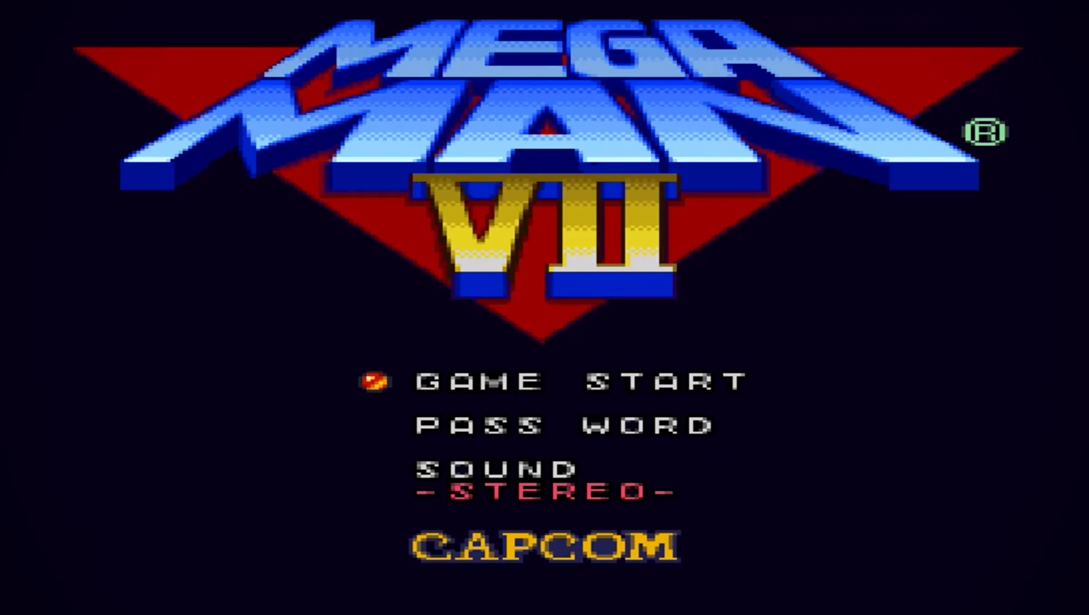
Step: Highlight PASS WORD on the Mega Man VII title menu
{"action": "key", "text": "Down"}
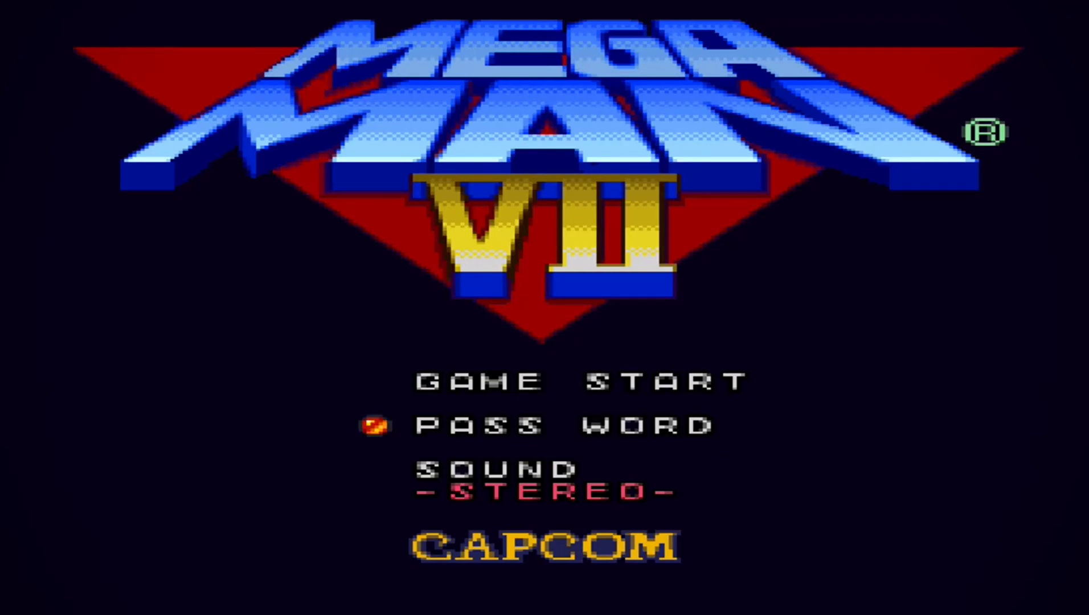